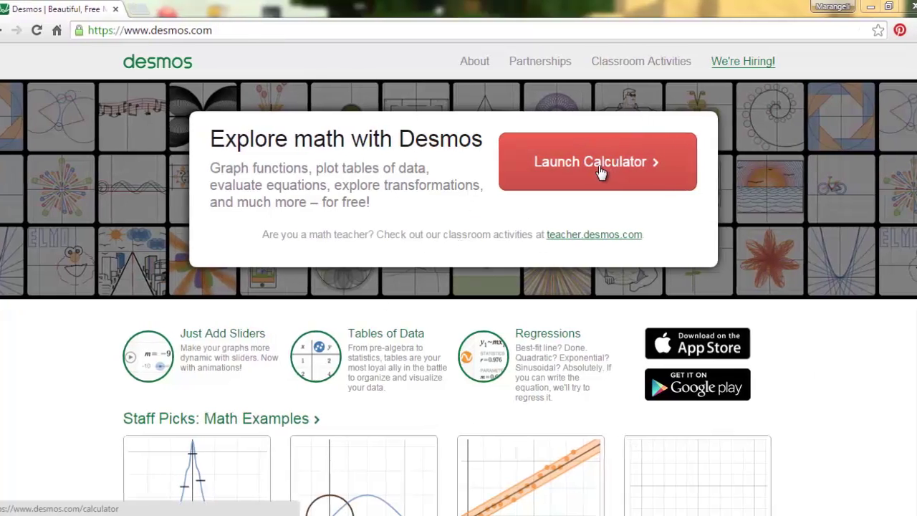
Launch the graphing calculator and graph the horizontal line y = 2
left_click(600, 171)
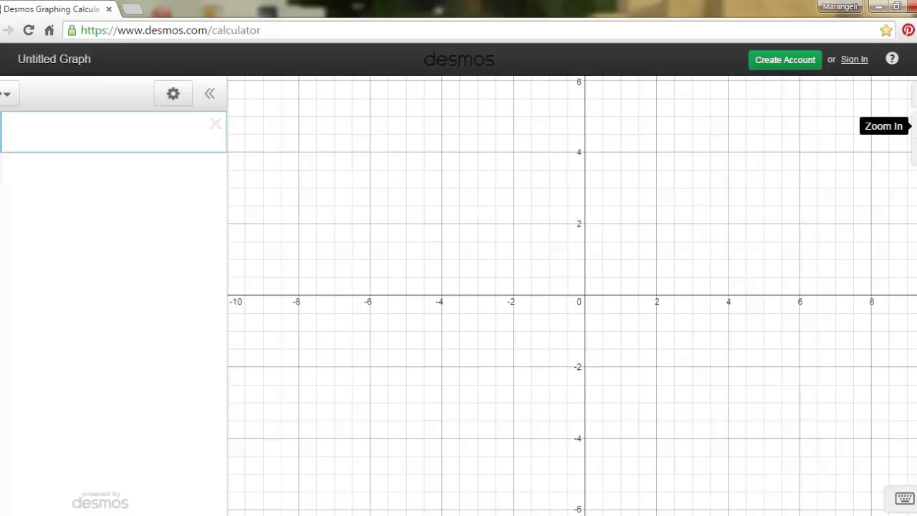
left_click(913, 126)
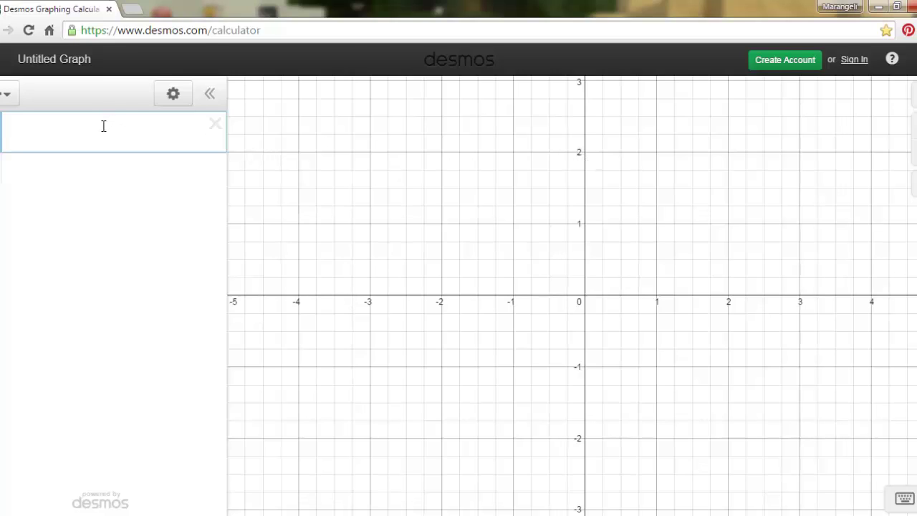
type("y = 2")
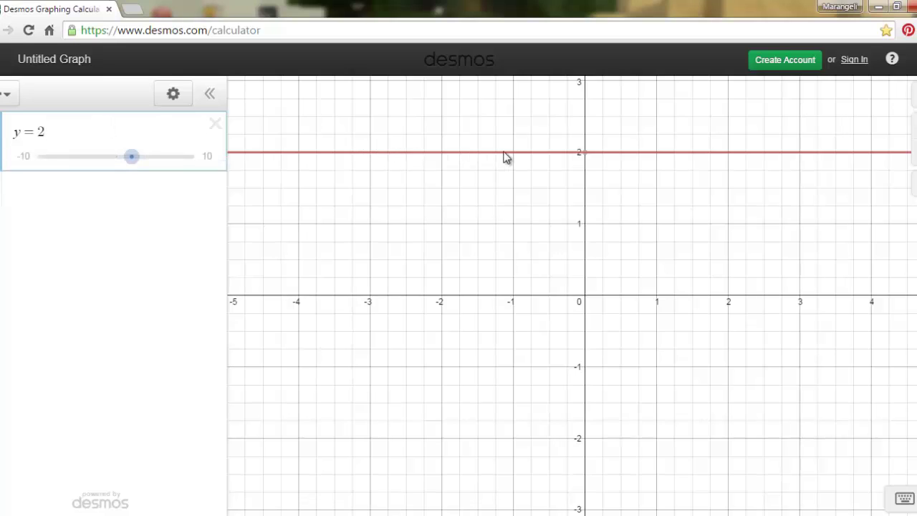
mouse_move(584, 154)
Graph the horizontal lines y = 1 and y = 0 as separate expressions below y = 2
left_click(88, 186)
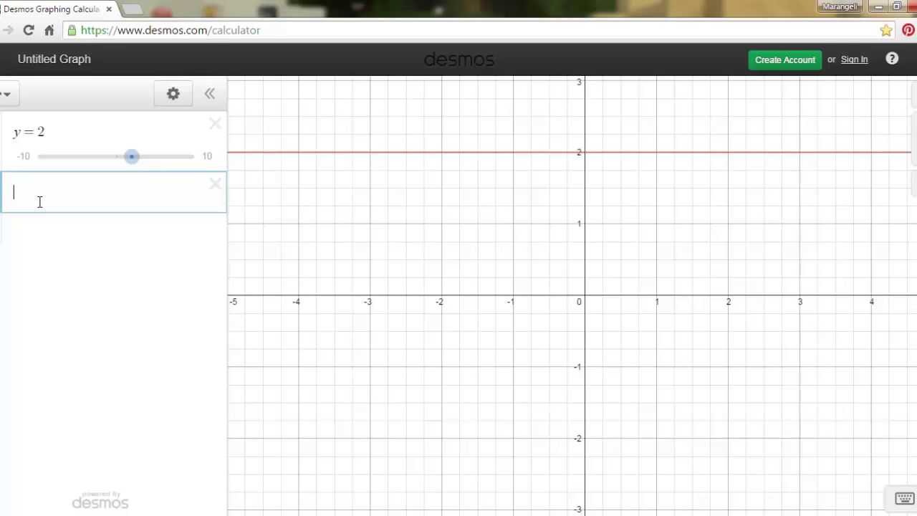
type("y=1")
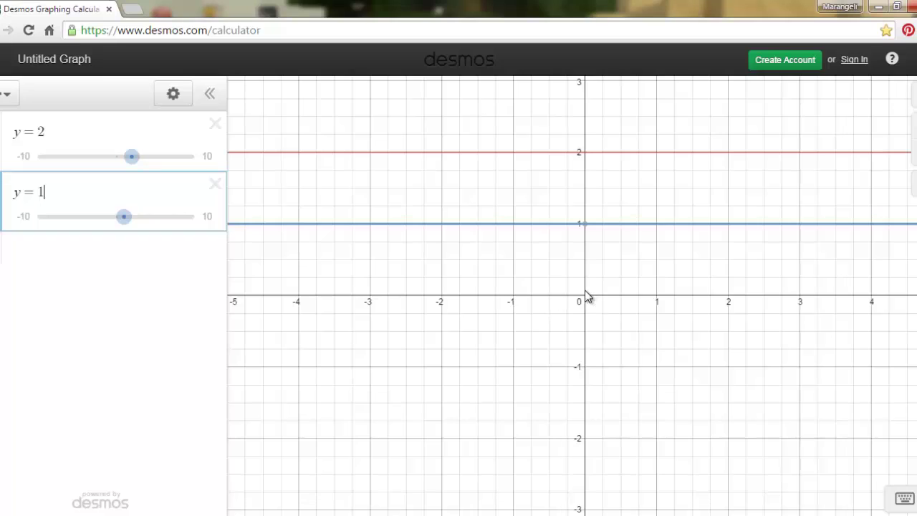
left_click(88, 254)
type("y=0")
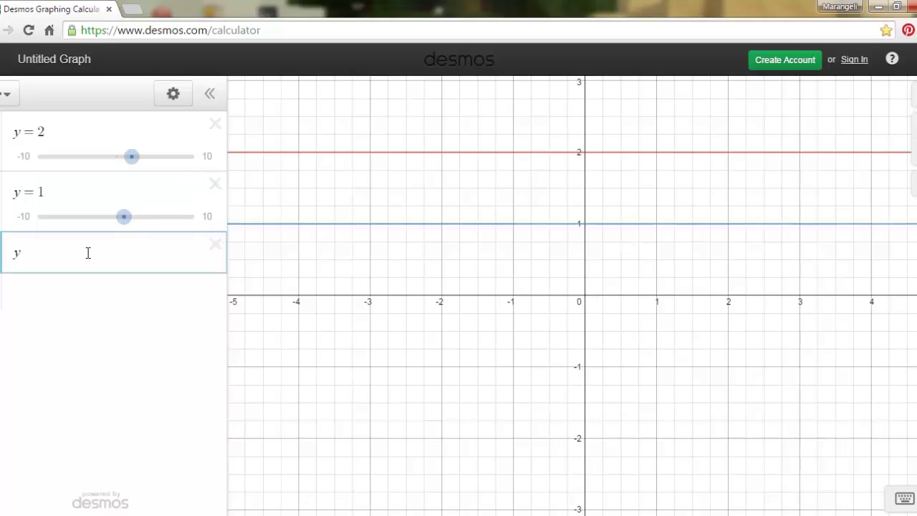
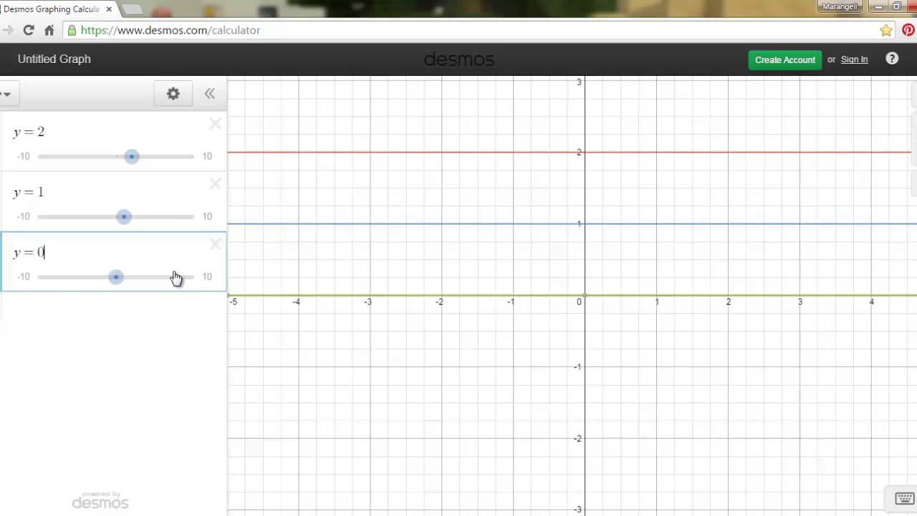
Graph the vertical lines x = -1 and x = 4 as two new expressions
left_click(91, 310)
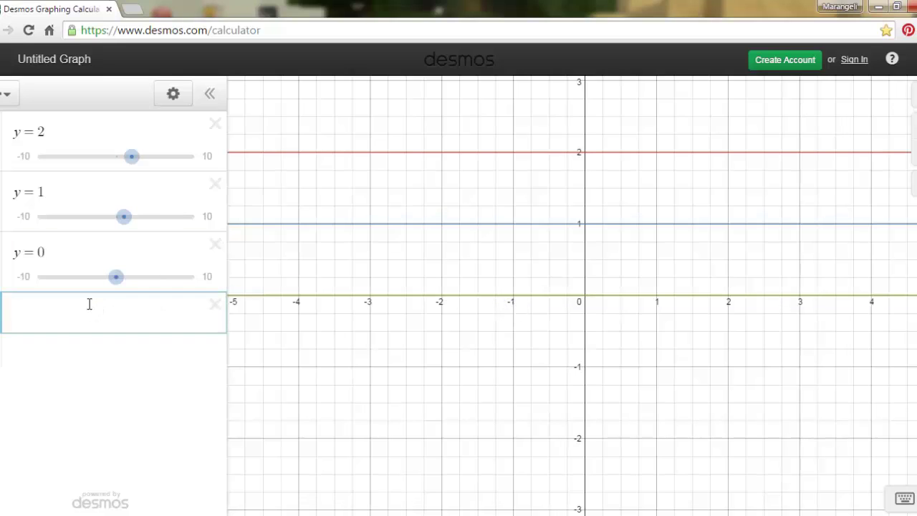
type("x=-1")
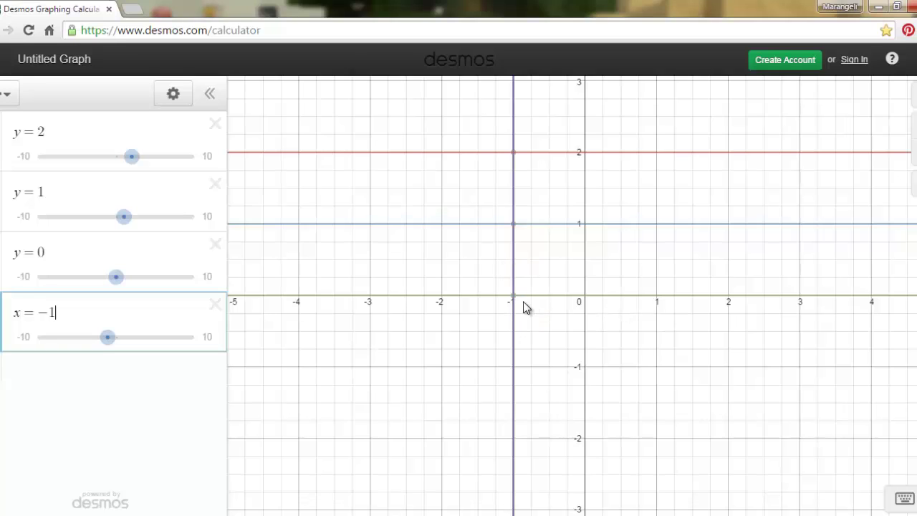
mouse_move(518, 307)
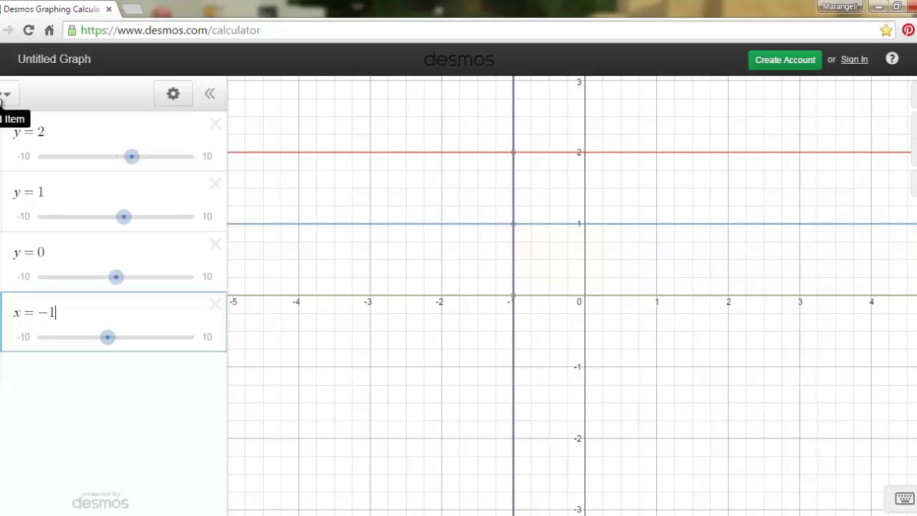
left_click(4, 94)
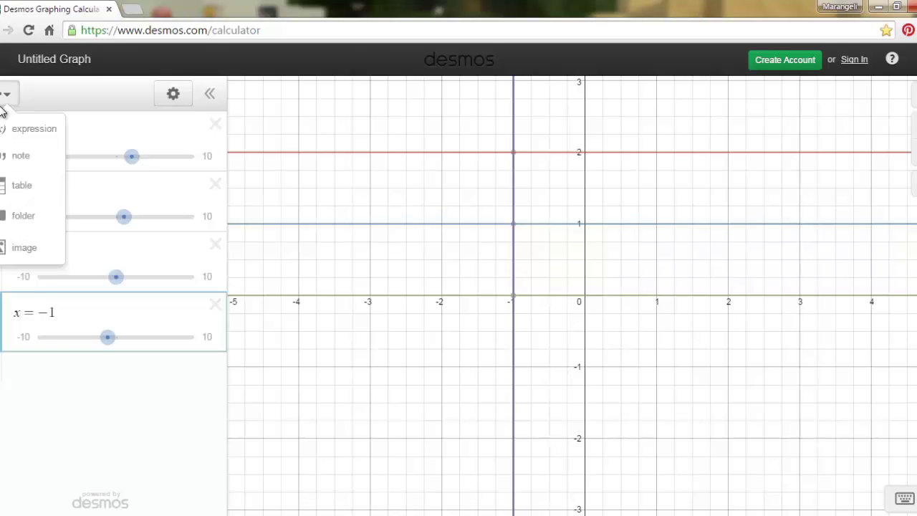
left_click(18, 134)
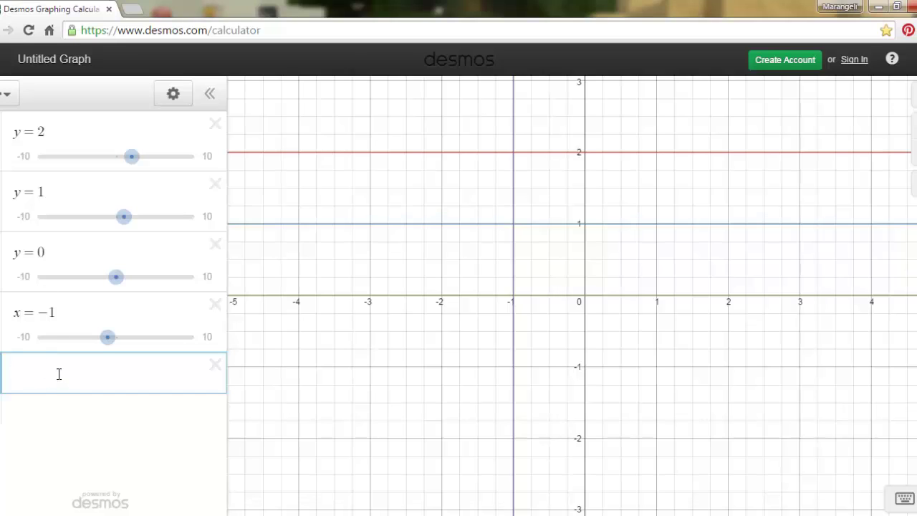
type("x=4")
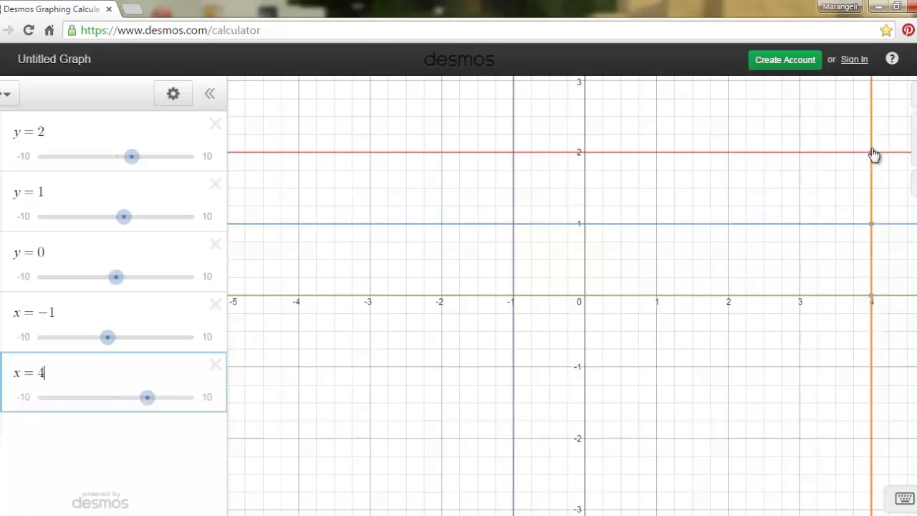
mouse_move(872, 279)
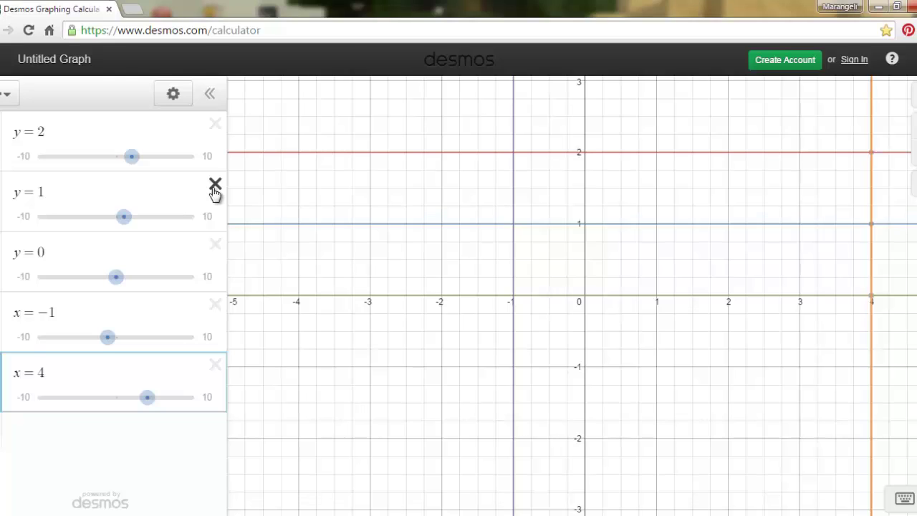
Delete all the horizontal and vertical line expressions from the expression list
left_click(215, 126)
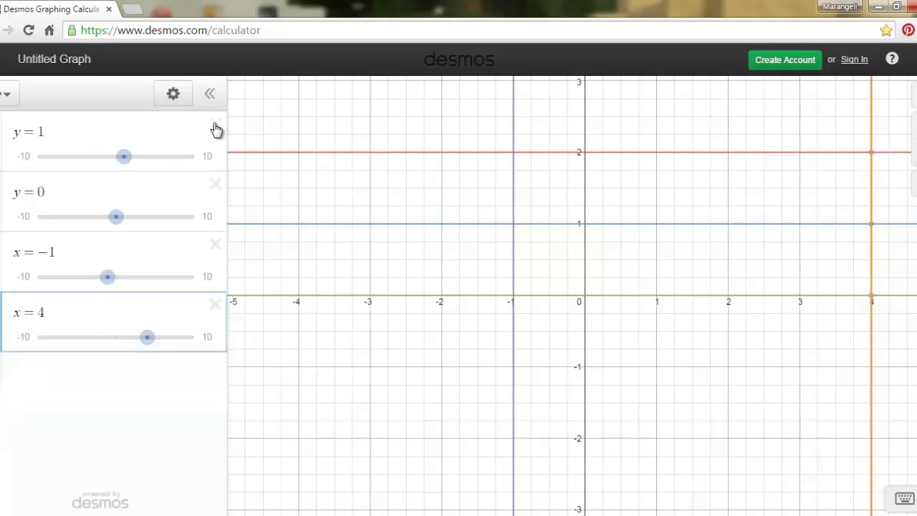
left_click(215, 185)
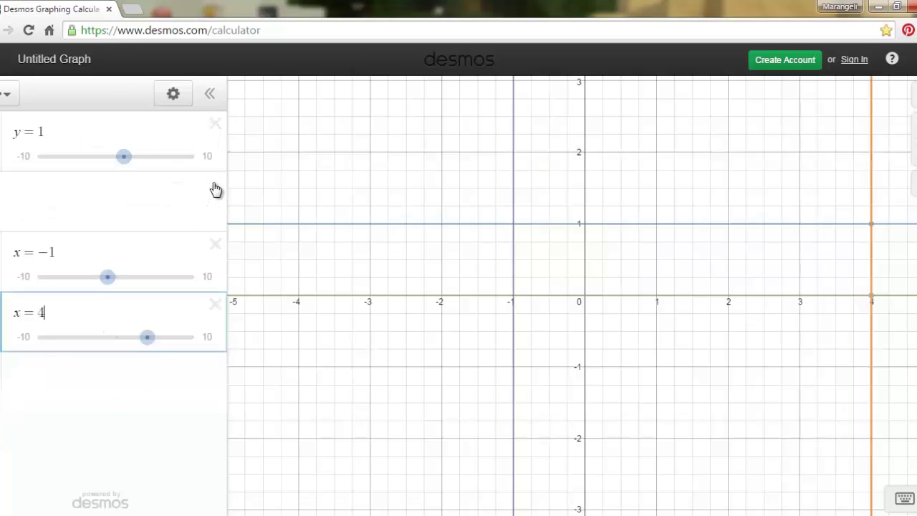
left_click(215, 125)
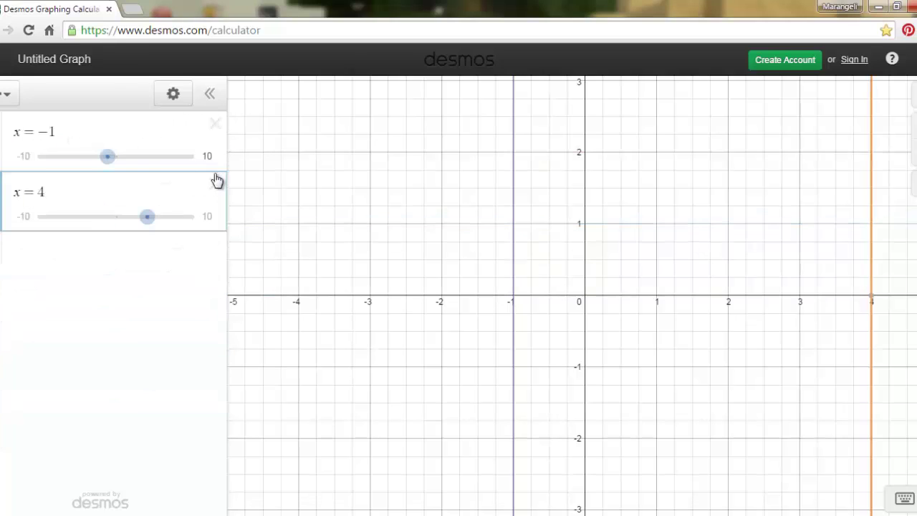
left_click(215, 125)
left_click(216, 126)
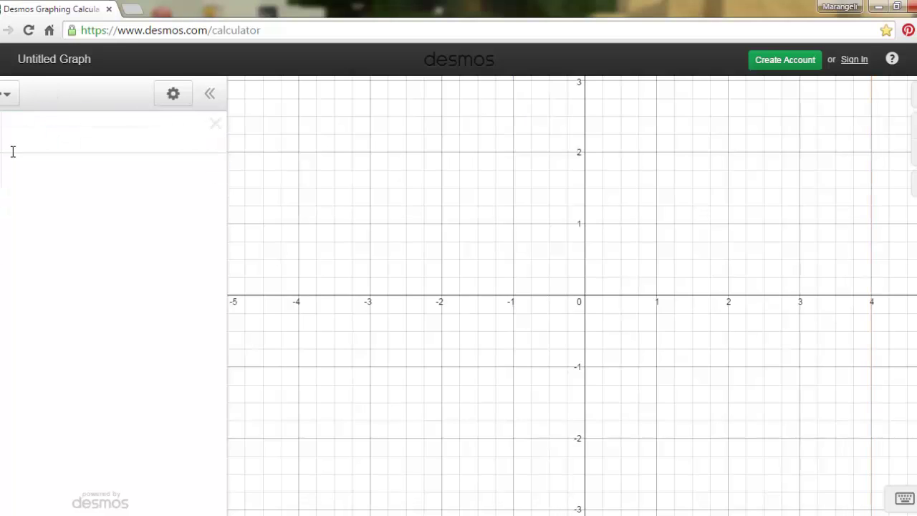
Graph the lines y = x and y = 2x as two separate expressions
left_click(29, 139)
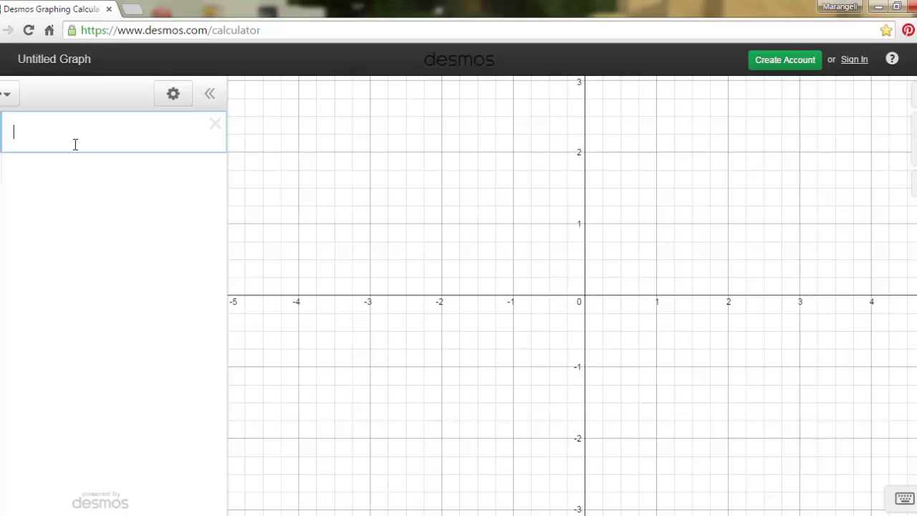
type("y = x")
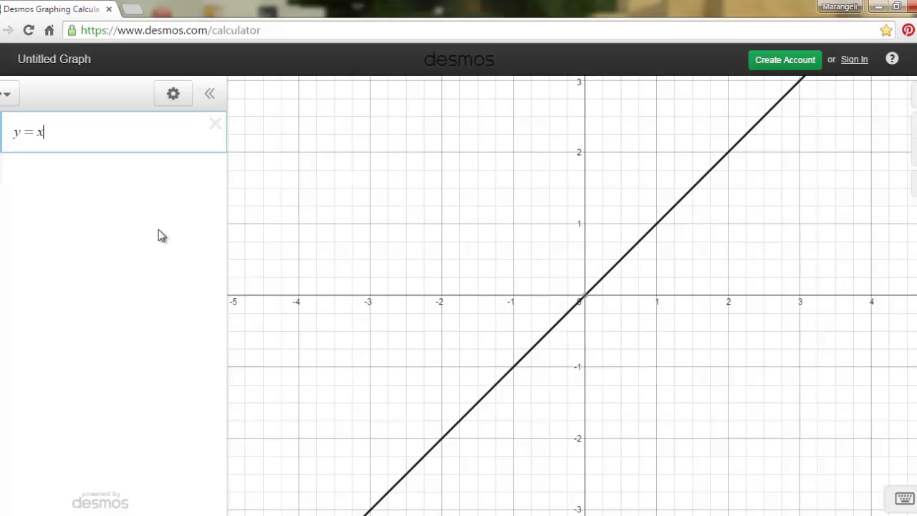
left_click(24, 174)
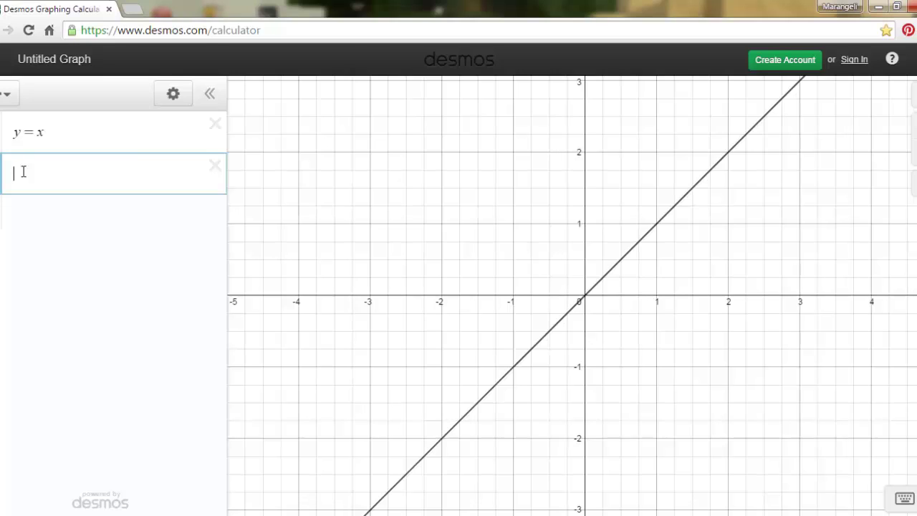
type("y = 2")
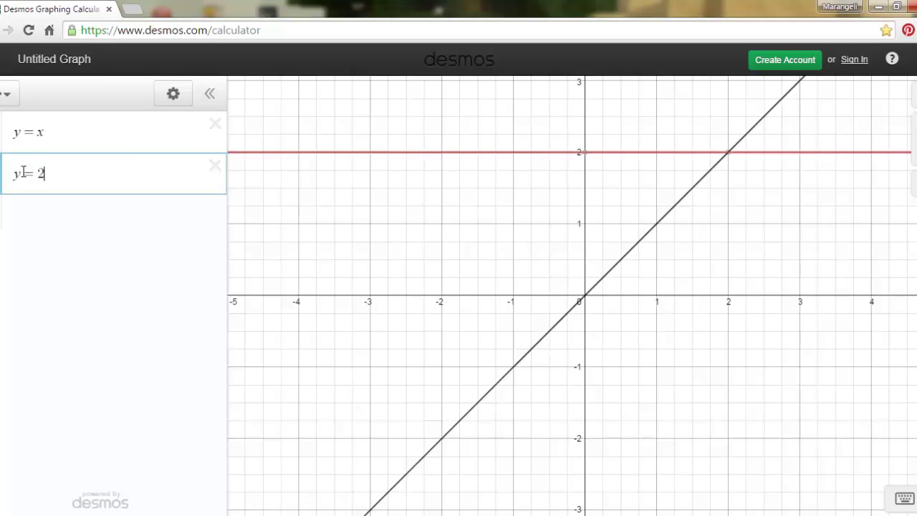
type("x")
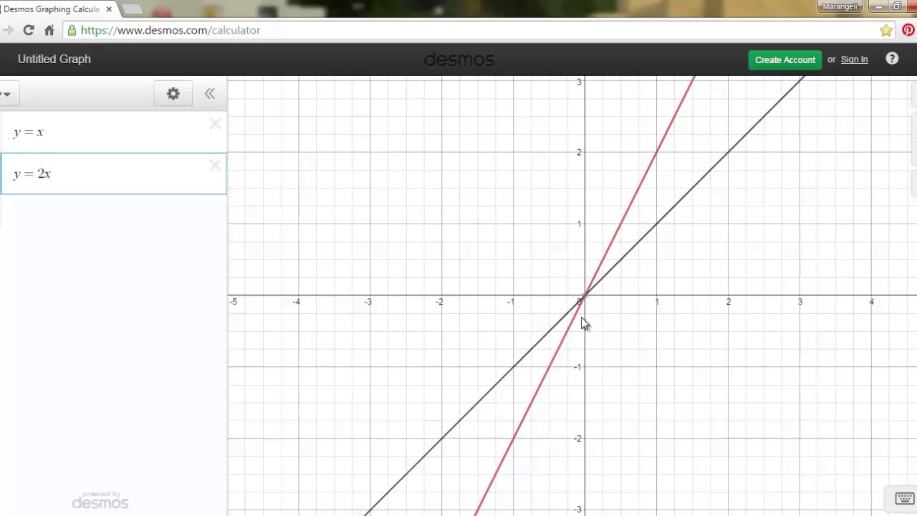
Graph the line y = 2x + 3 as a third expression and examine its x- and y-intercepts
left_click(41, 208)
type("y")
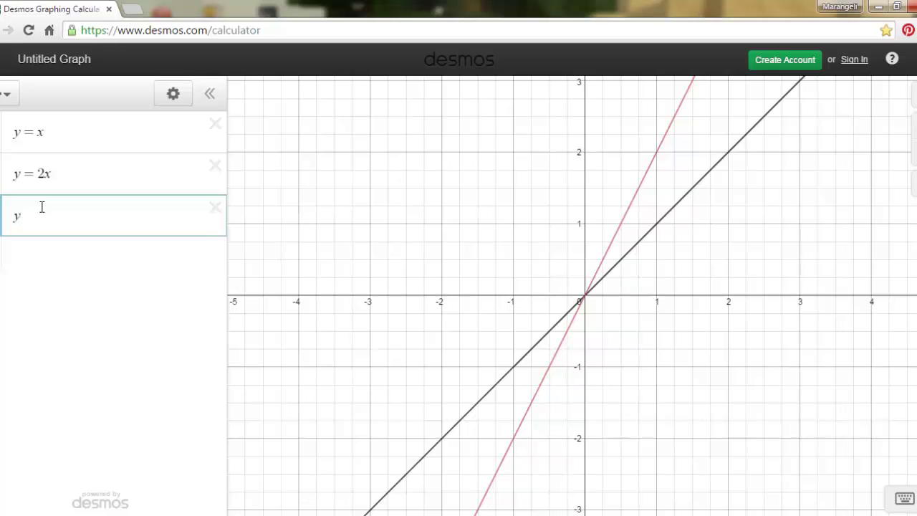
type("_2")
key("Right")
type("x")
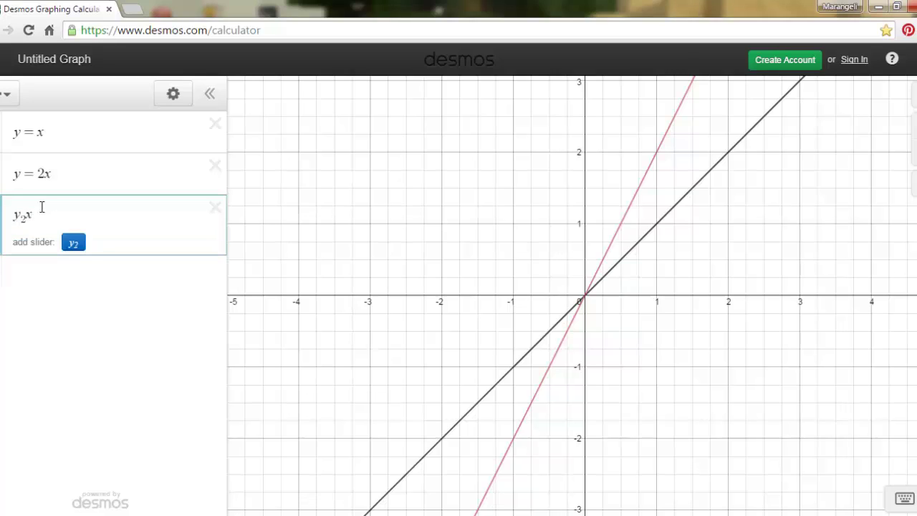
key("BackSpace")
key("BackSpace")
key("BackSpace")
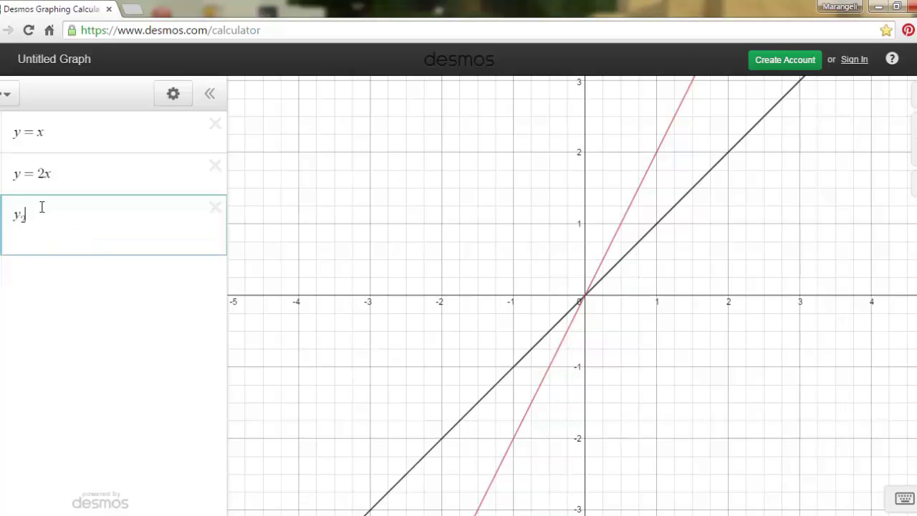
type("= ")
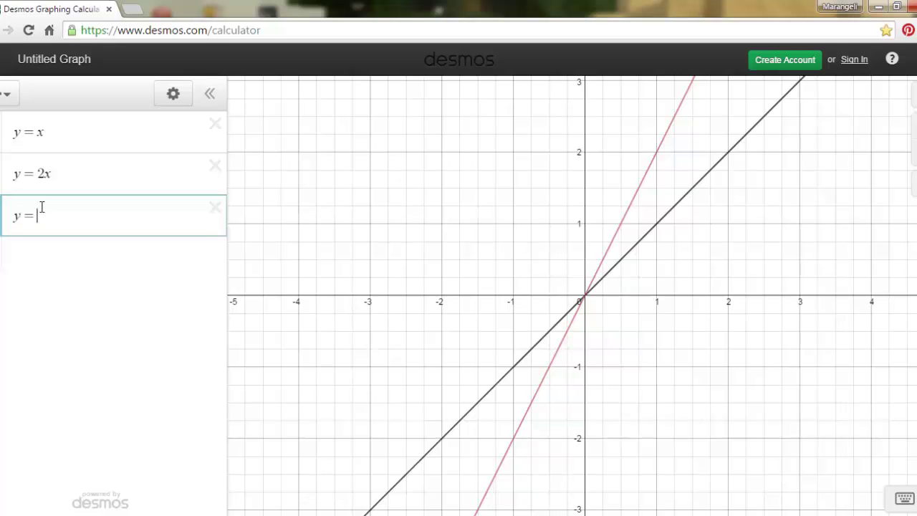
type("2x ")
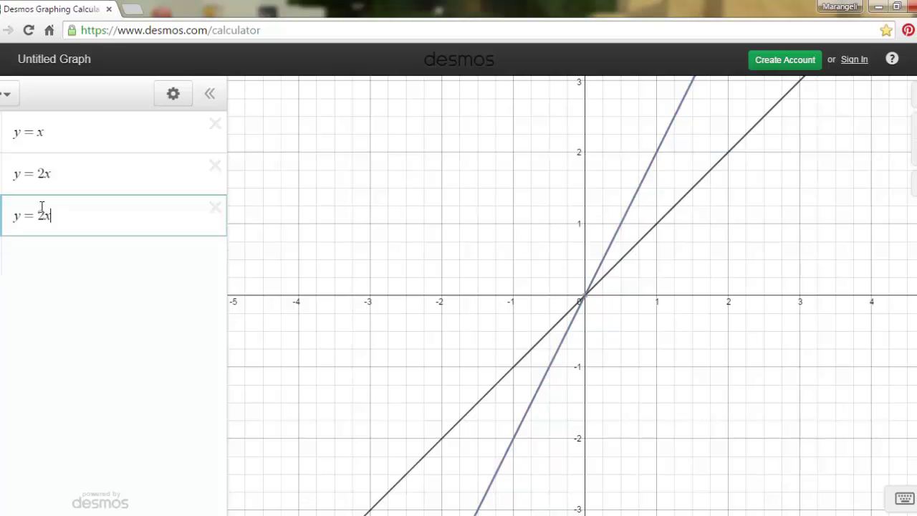
type("+ ")
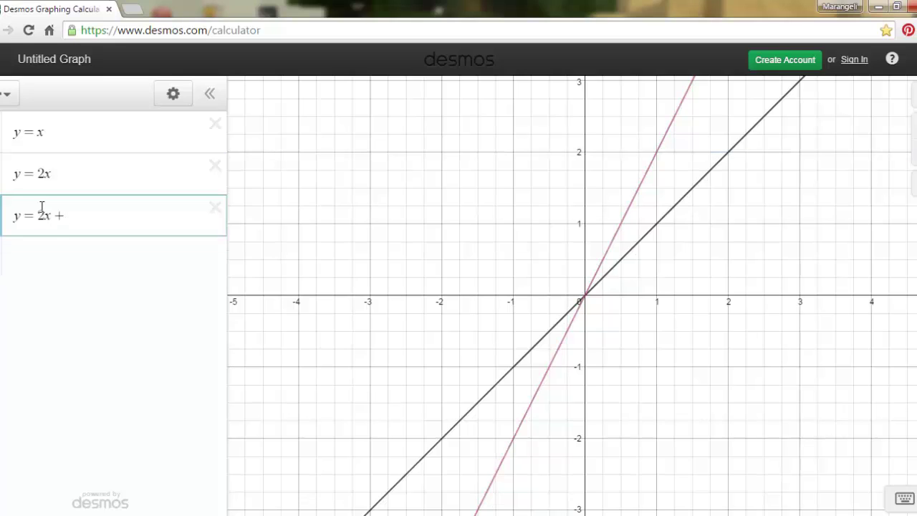
type("3")
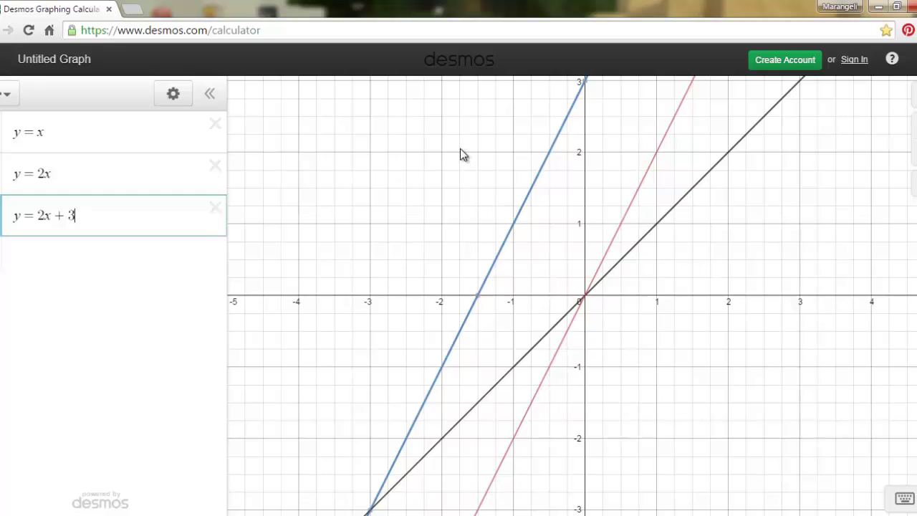
left_click_drag(460, 150, 463, 235)
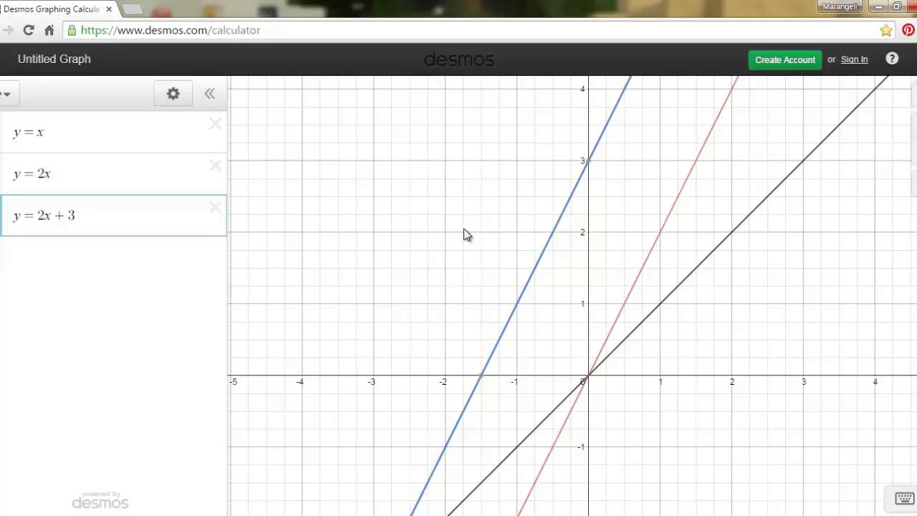
left_click_drag(464, 228, 415, 270)
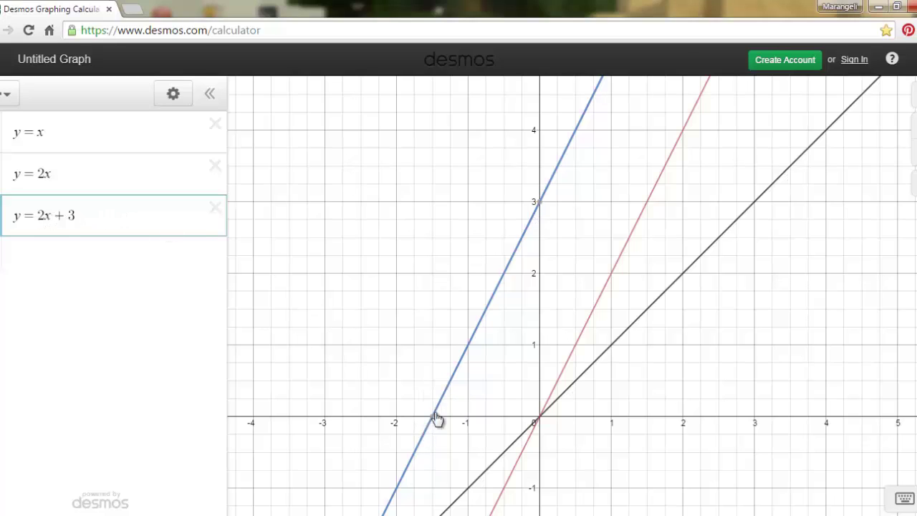
mouse_move(433, 420)
mouse_move(546, 198)
Delete the y = x expression and graph y = 2x + 4 as a new expression, checking its y-intercept
left_click(215, 125)
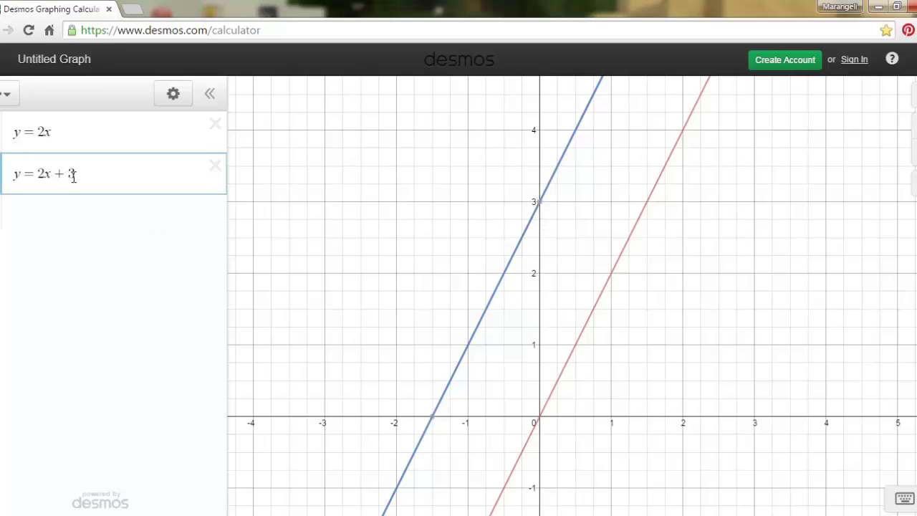
left_click(52, 209)
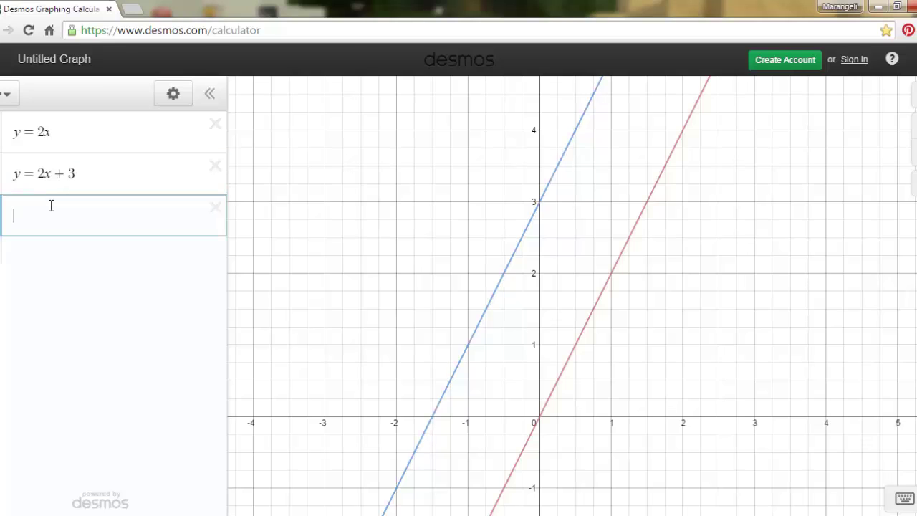
type("y = 2")
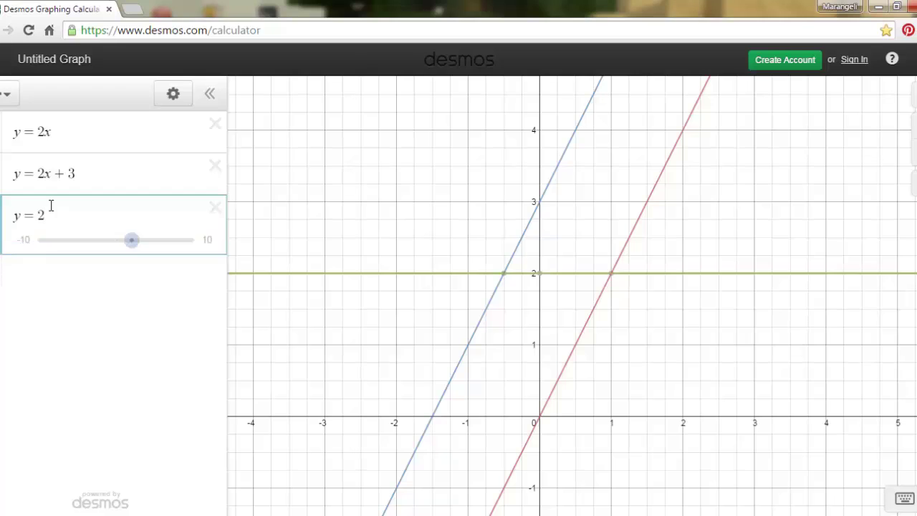
type("x + 4")
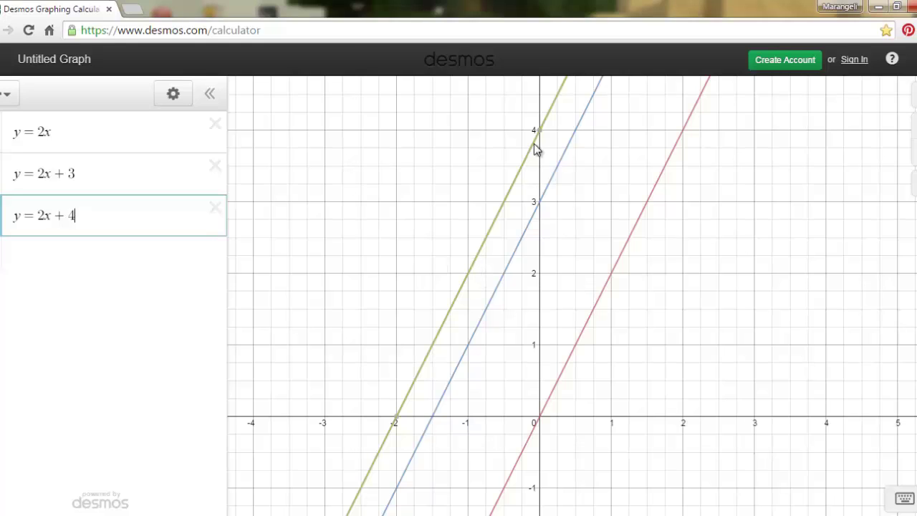
mouse_move(540, 134)
Graph the line y = 2x - 1 as a new expression and examine its y-intercept
left_click(31, 254)
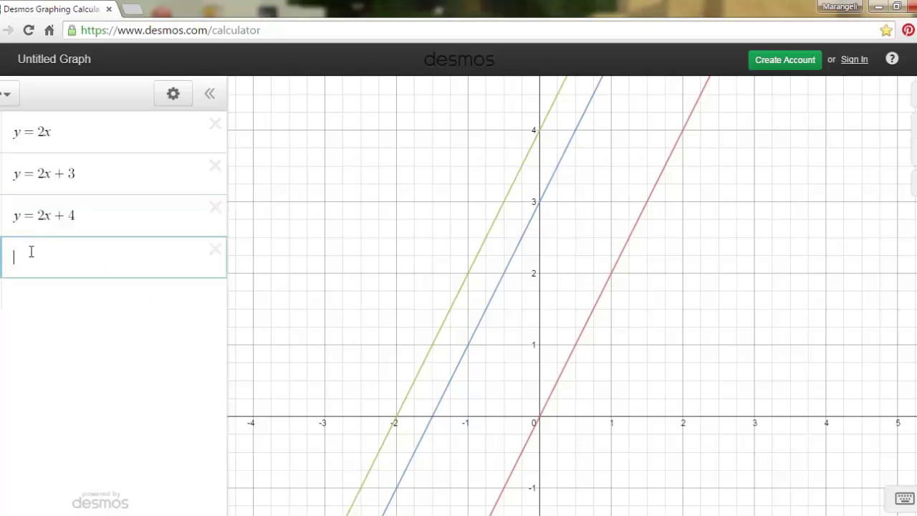
type("y=x")
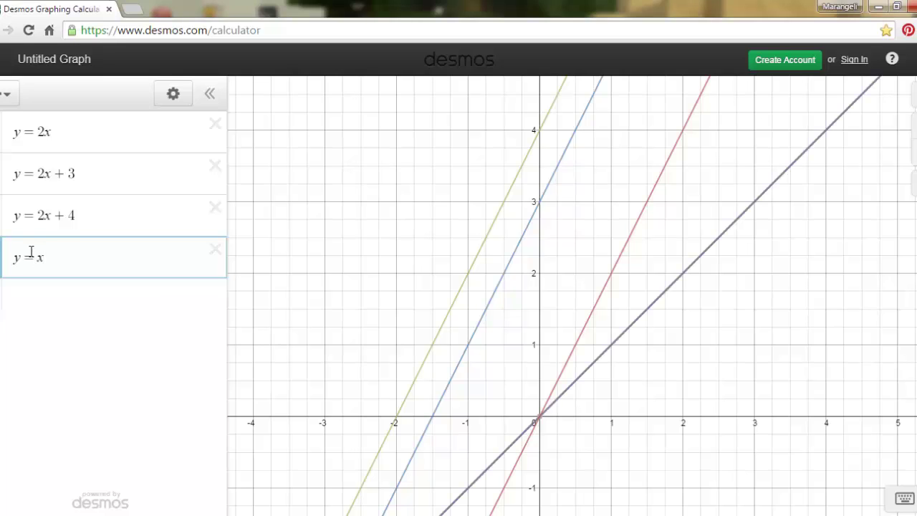
type("-1")
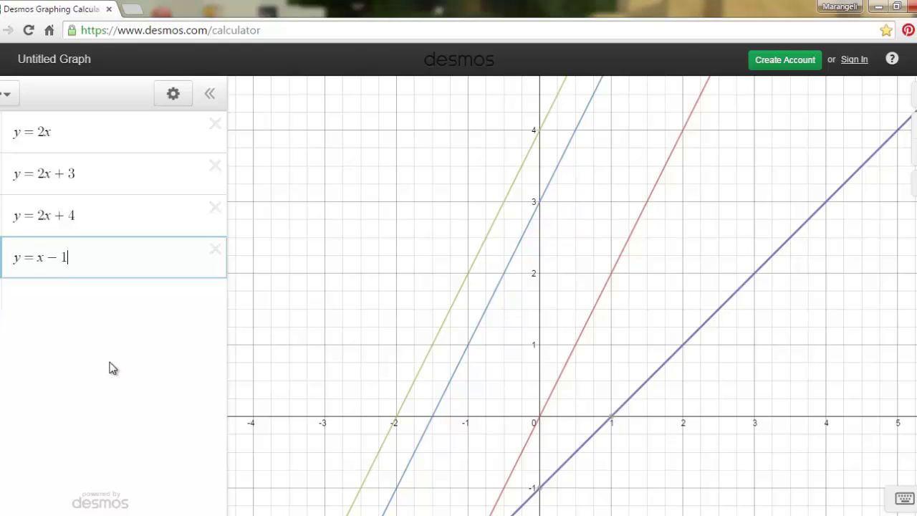
left_click(38, 257)
type("2")
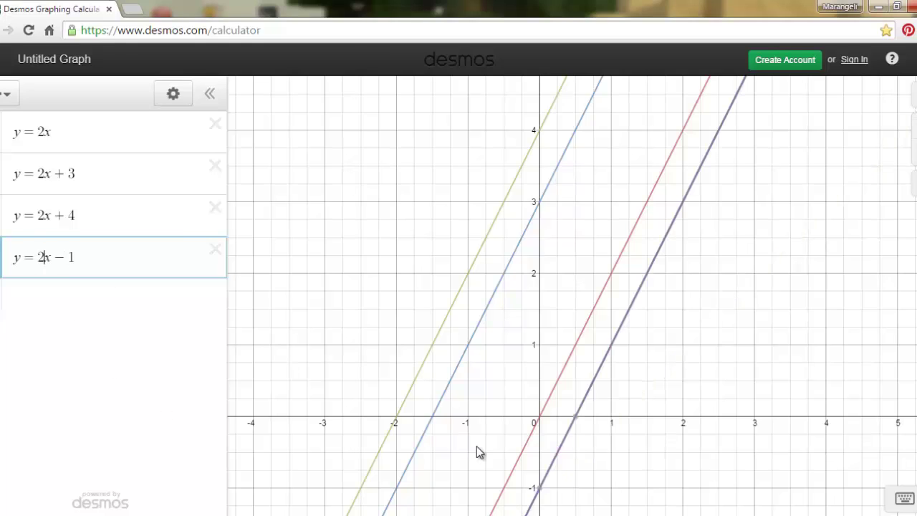
left_click_drag(540, 488, 539, 487)
mouse_move(541, 492)
left_click_drag(621, 466, 634, 307)
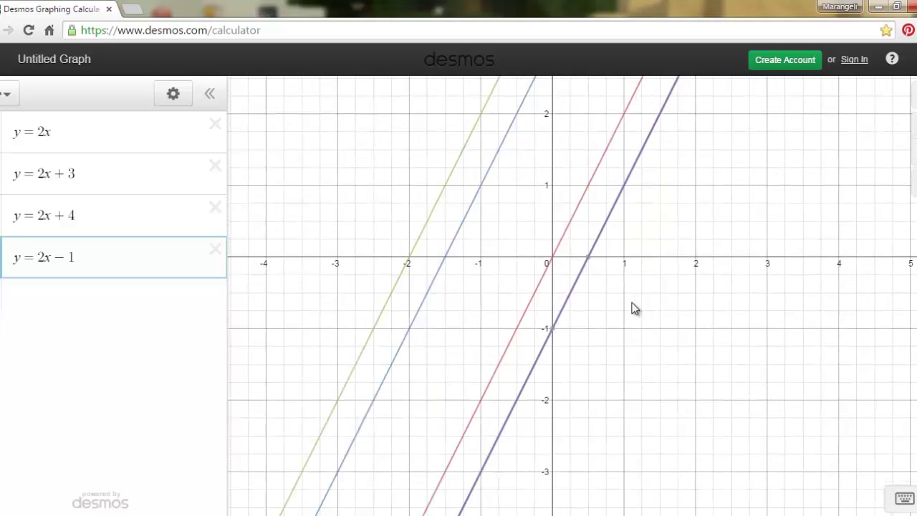
Graph the line y = 2x - 3 as a fifth expression and check its y-intercept
left_click(54, 292)
type("y")
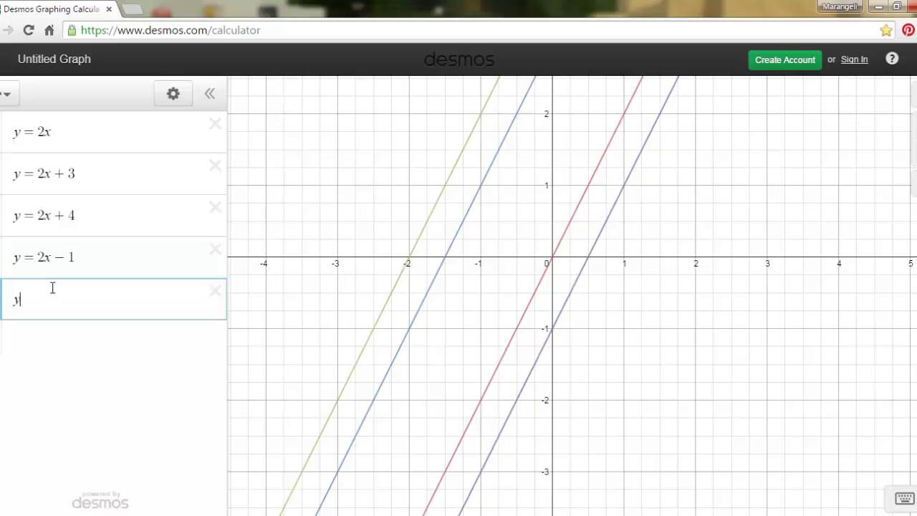
type("=2x")
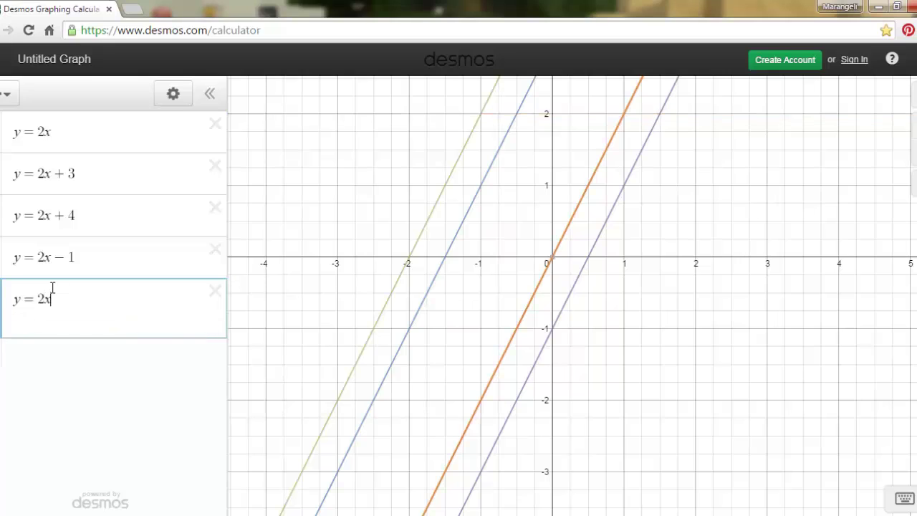
type("-")
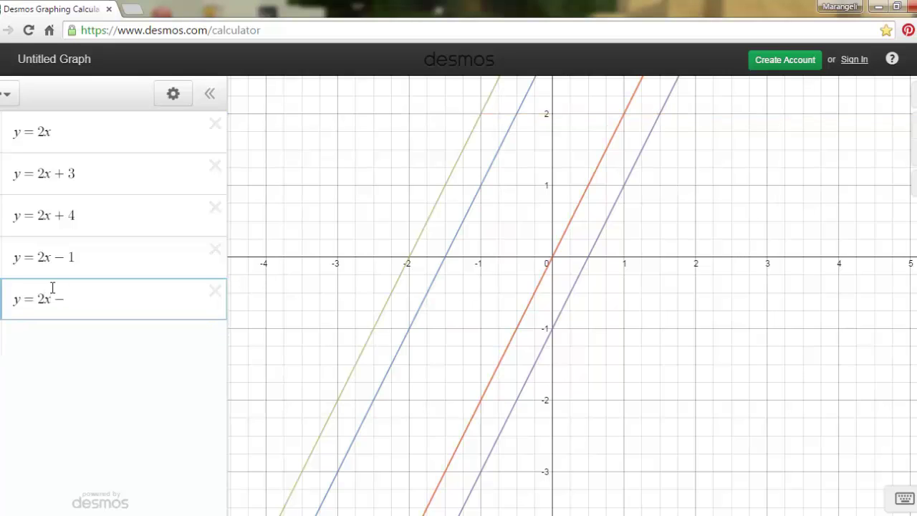
type("3")
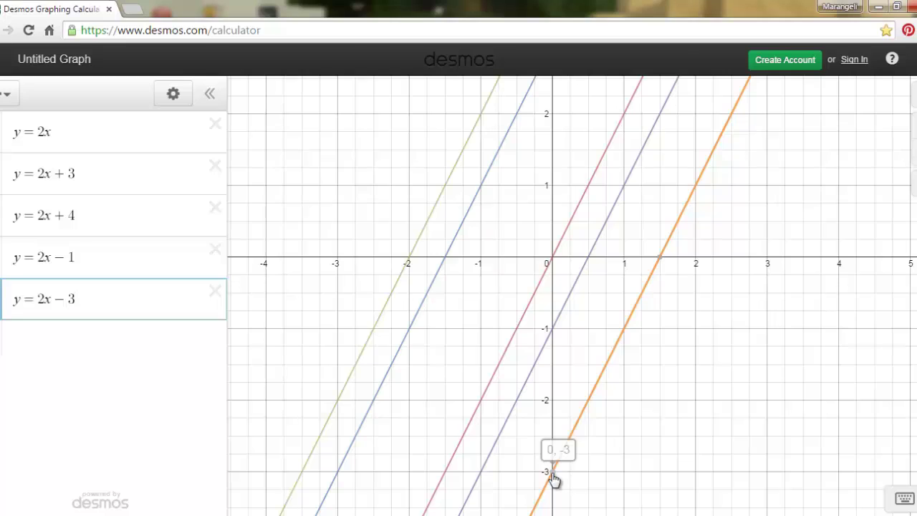
left_click(639, 423)
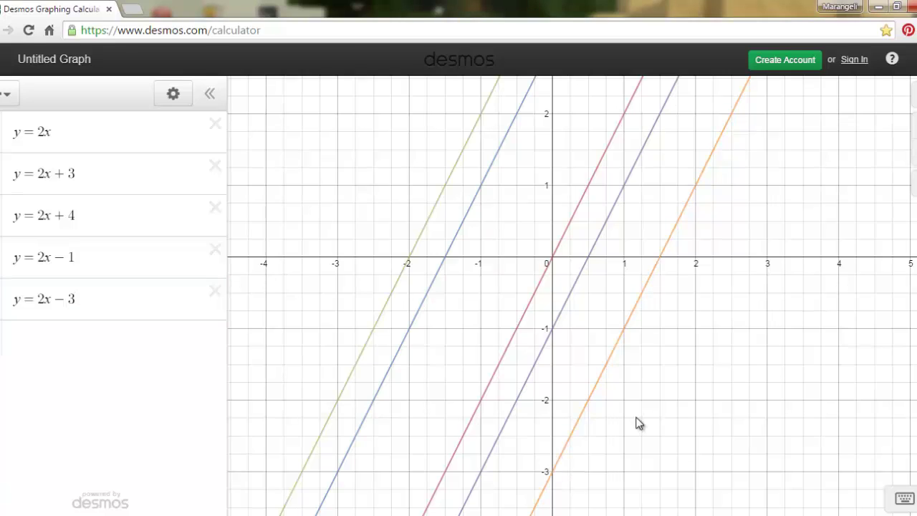
Change the slope in the second expression to 4 so it reads y = 4x + 3
left_click(44, 173)
key("BackSpace")
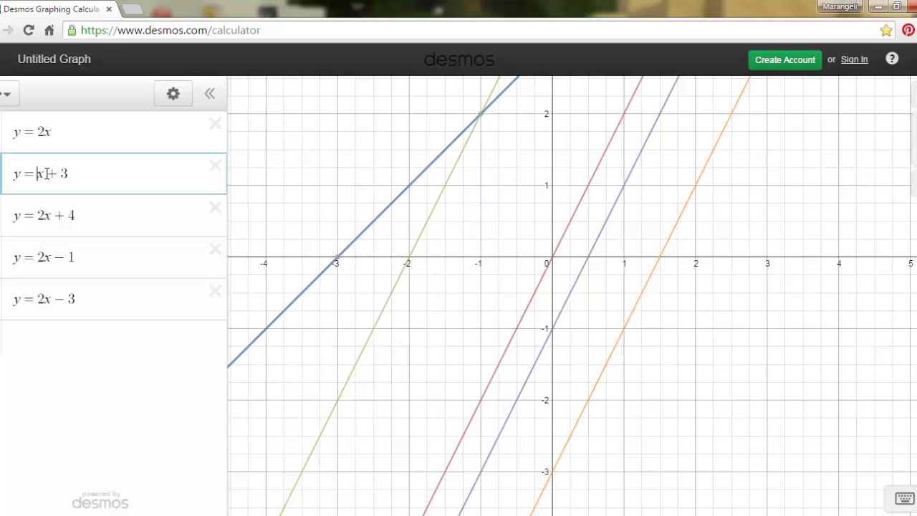
type("4")
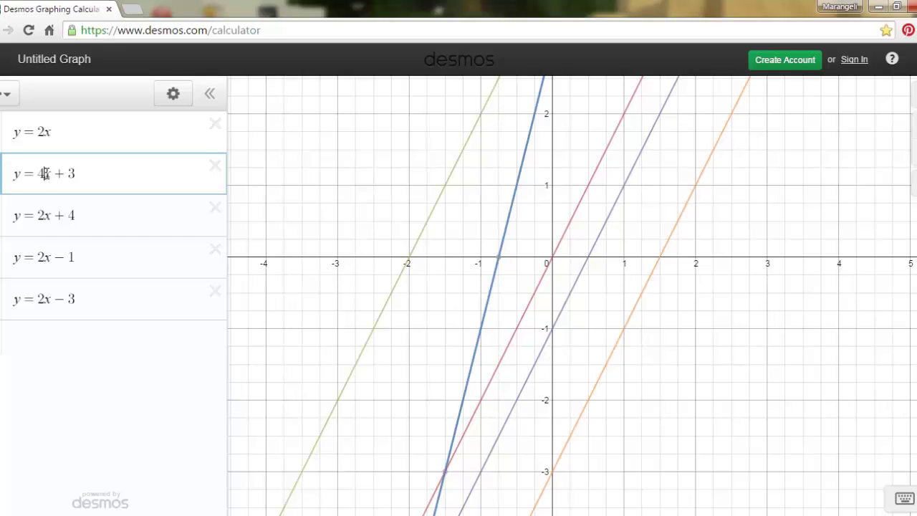
Delete all five sloped-line expressions from the expression list
left_click(215, 132)
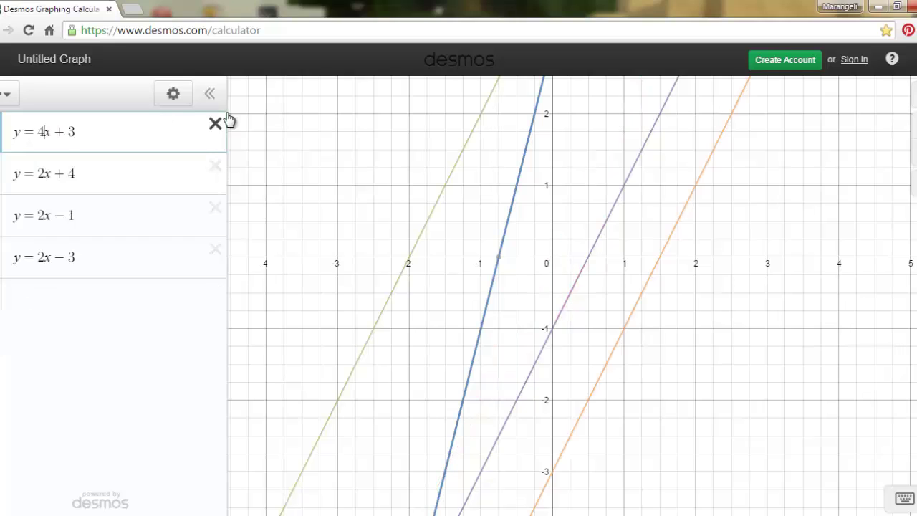
left_click(216, 129)
left_click(216, 127)
left_click(216, 127)
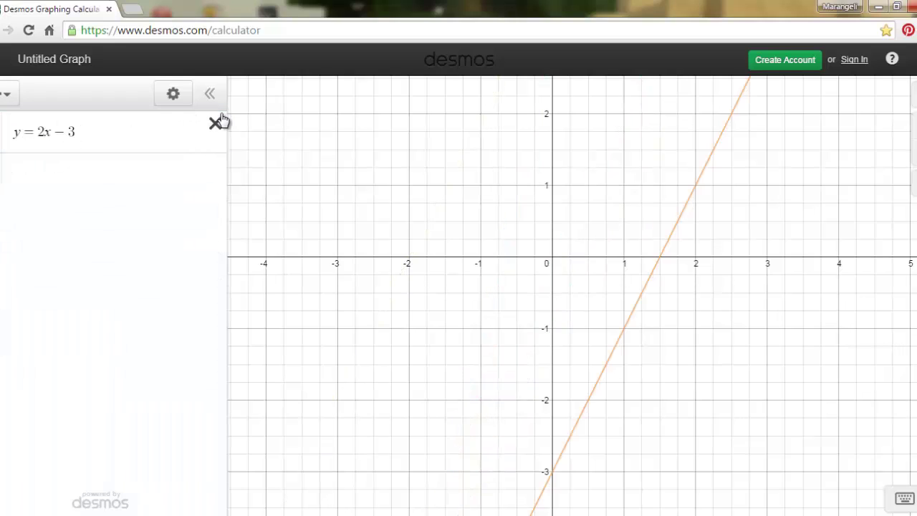
left_click(222, 126)
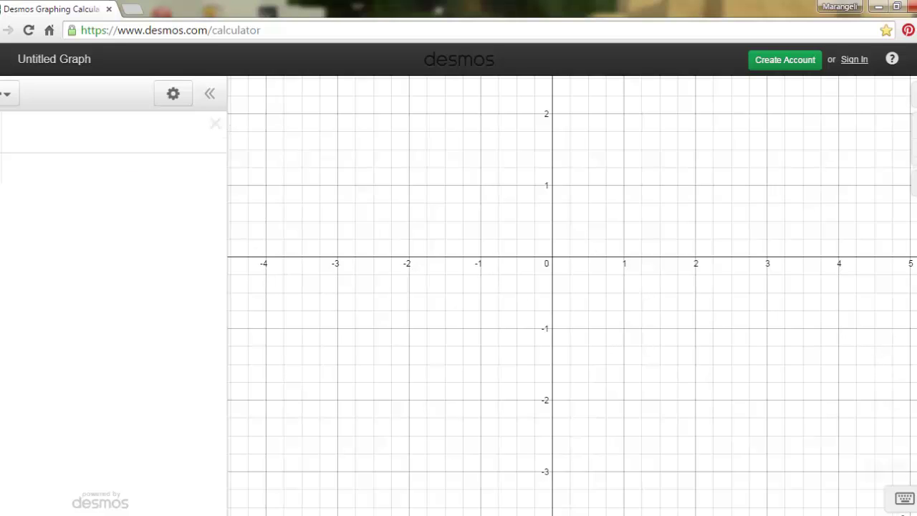
Graph the parabola y = x² as the first expression, using the on-screen math keypad for the exponent
left_click(905, 499)
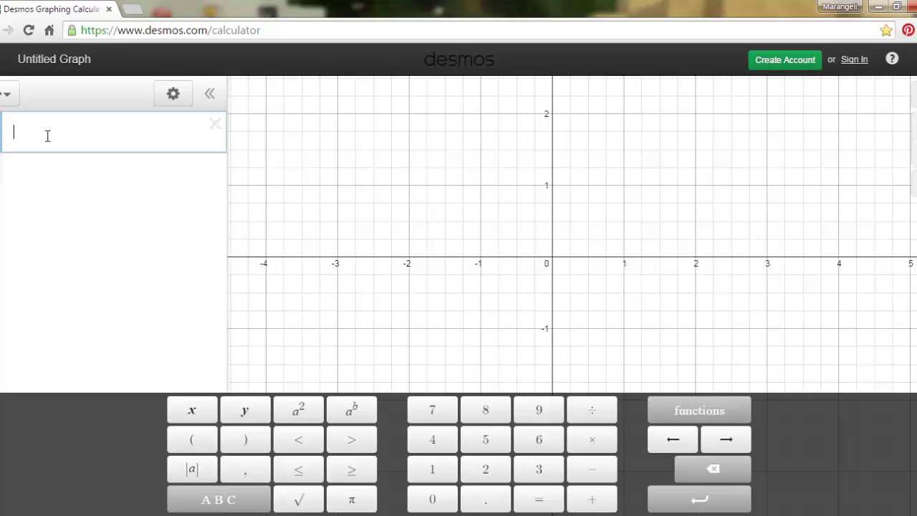
type("y = x")
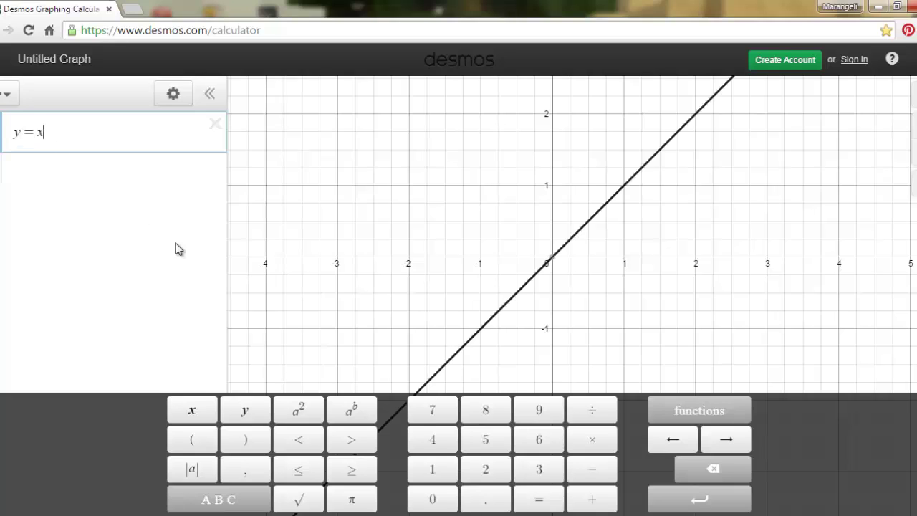
left_click(299, 414)
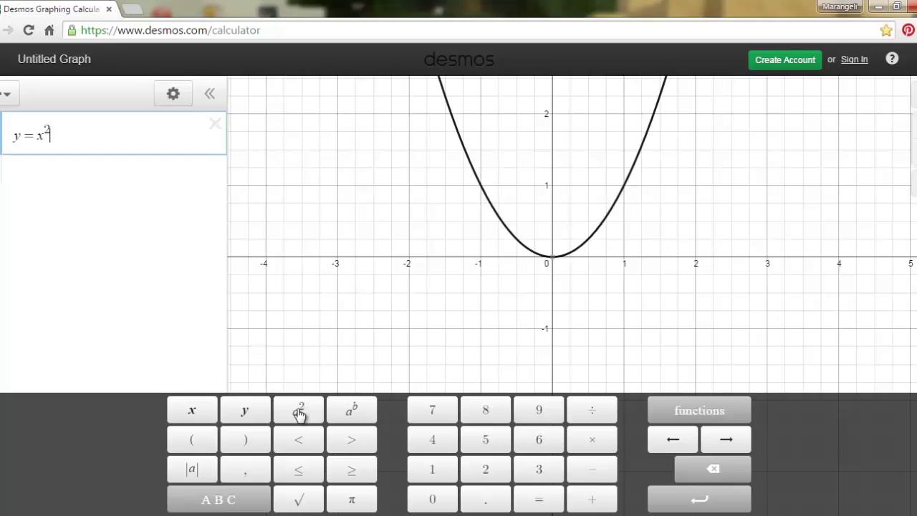
left_click(671, 218)
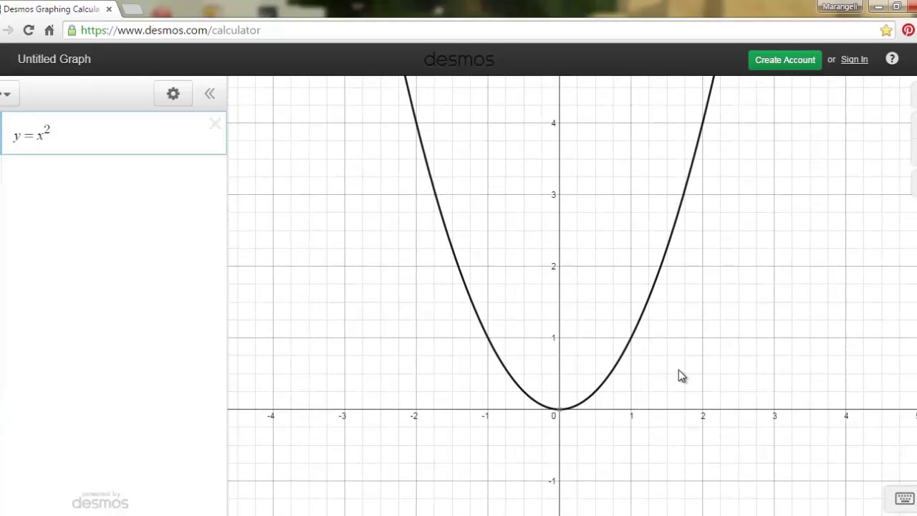
left_click_drag(721, 296, 724, 315)
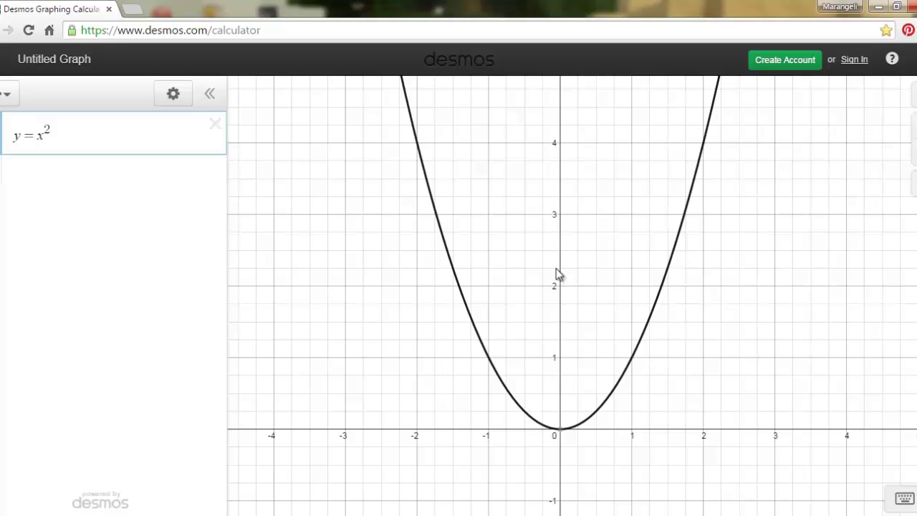
Graph the parabola y = x² + 2 as a second expression and compare its vertex with that of y = x²
left_click(15, 168)
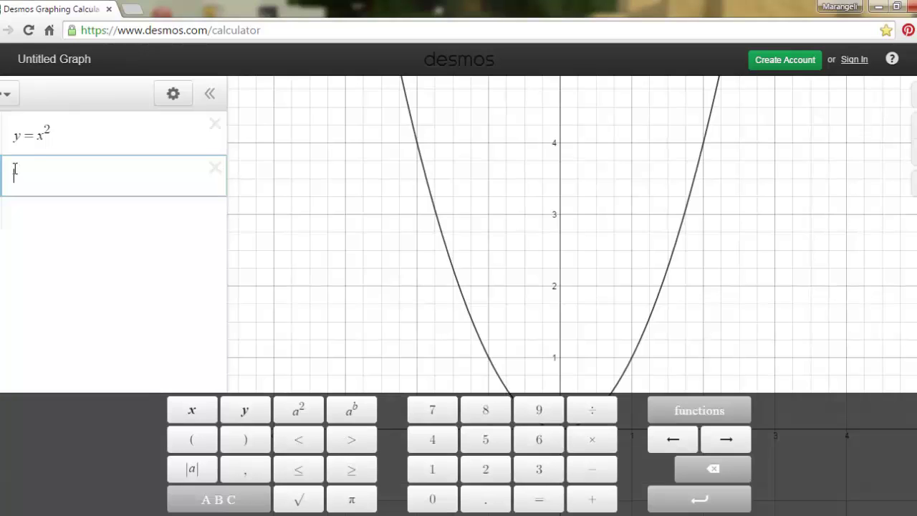
type("y = x")
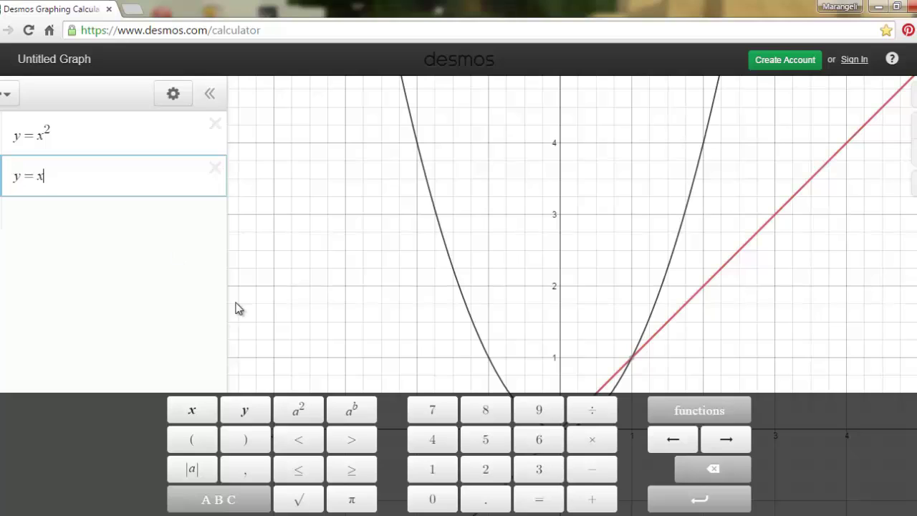
left_click(304, 410)
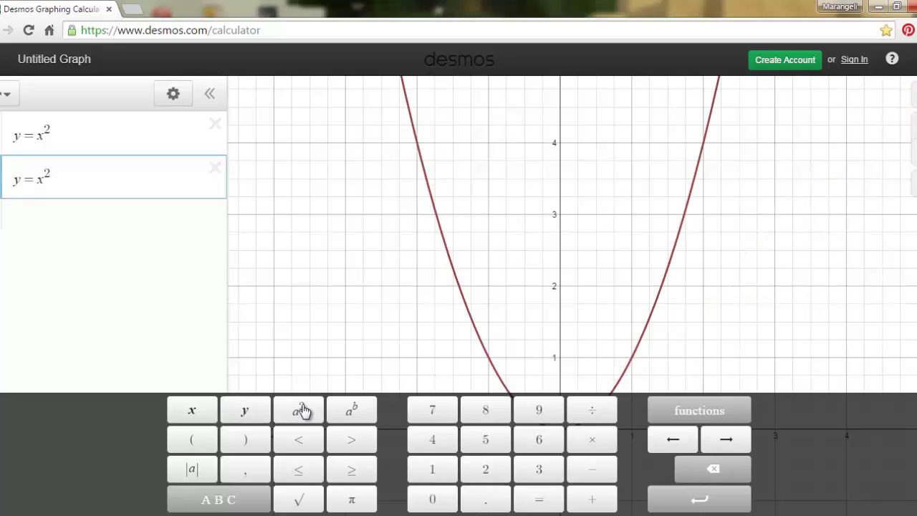
type("+ ")
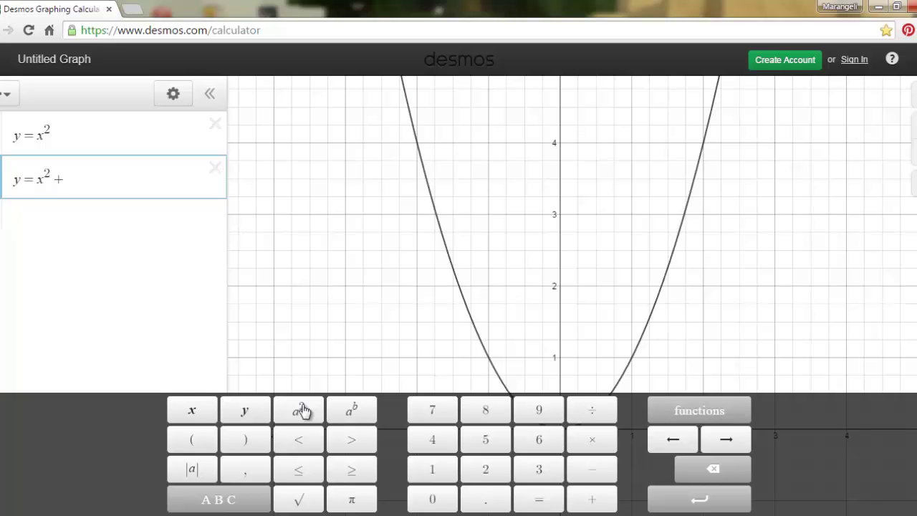
type("2")
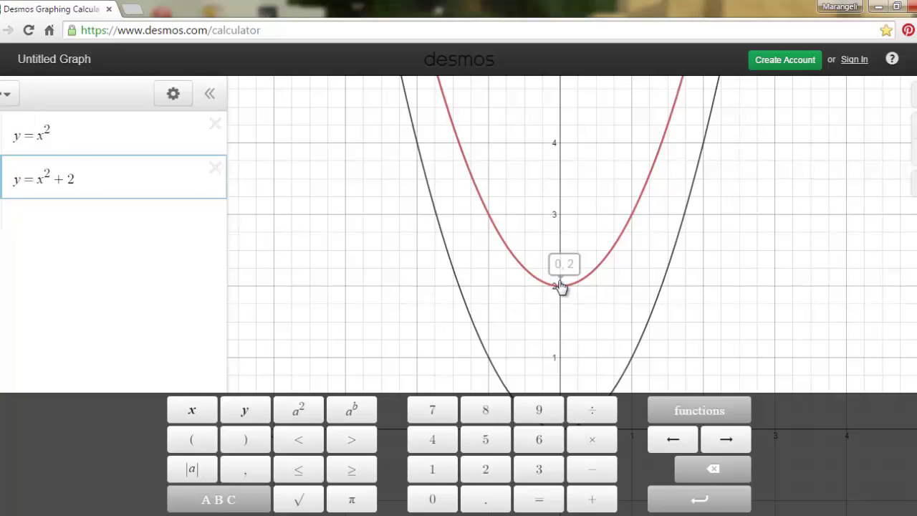
left_click(320, 345)
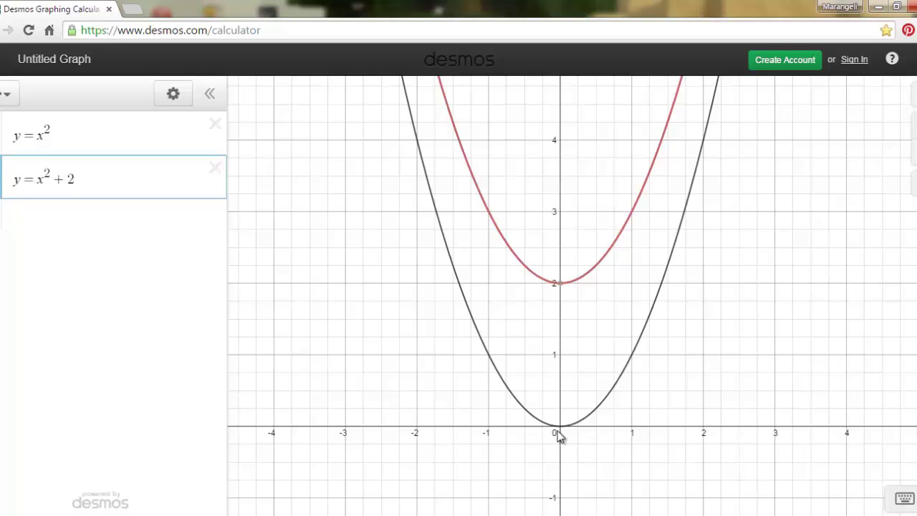
mouse_move(558, 285)
Graph the parabola y = x² - 5 as a third expression
left_click(52, 209)
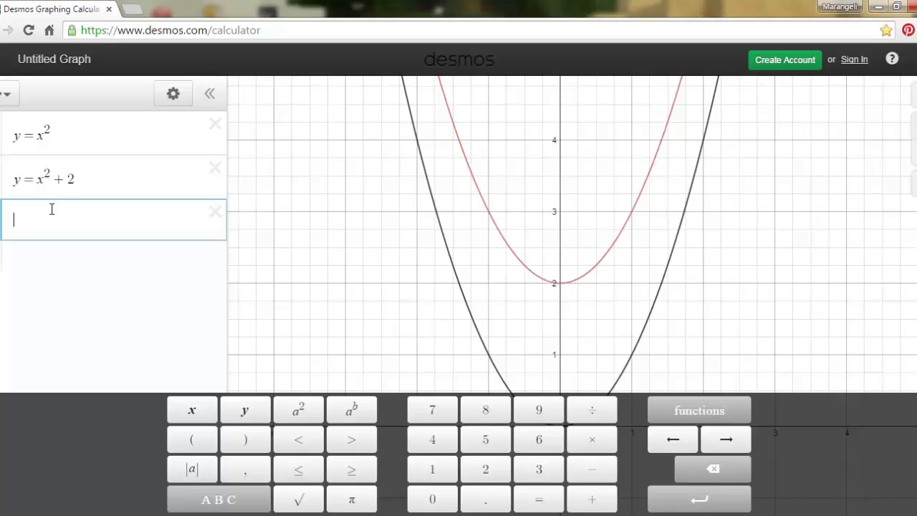
type("y=x")
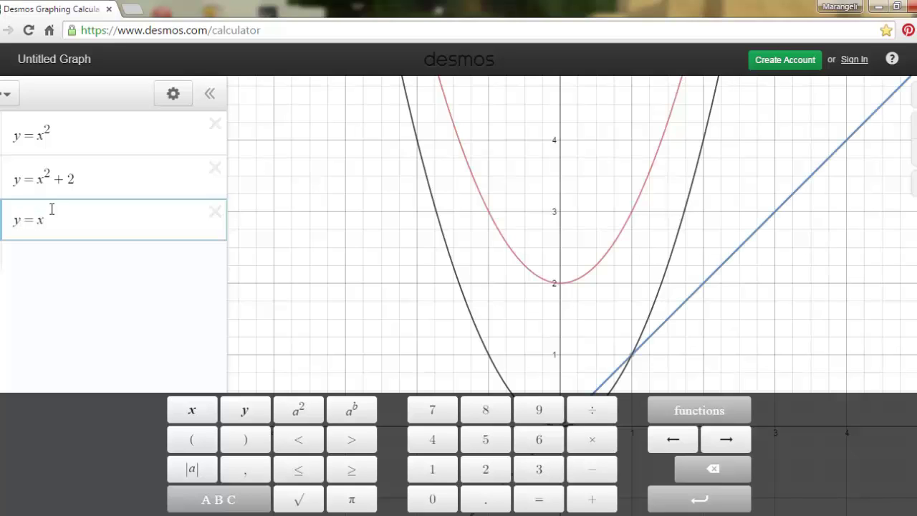
left_click(305, 414)
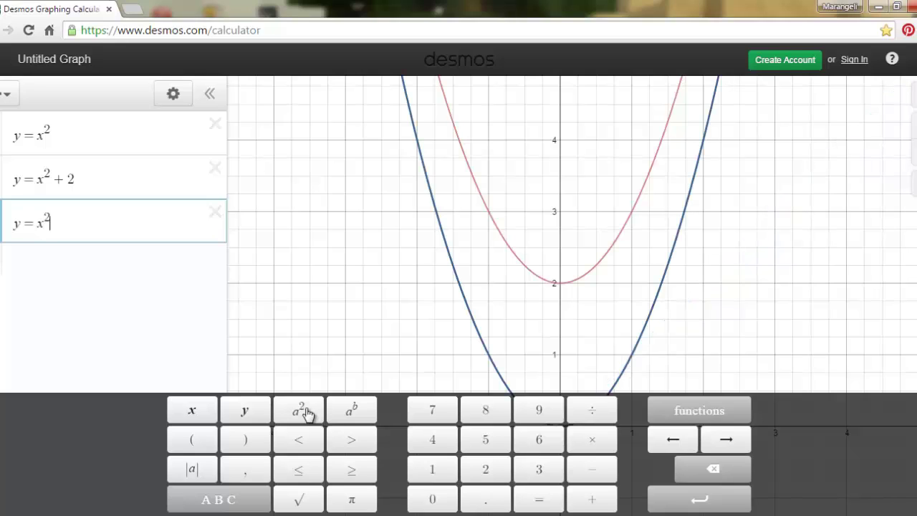
type("-5")
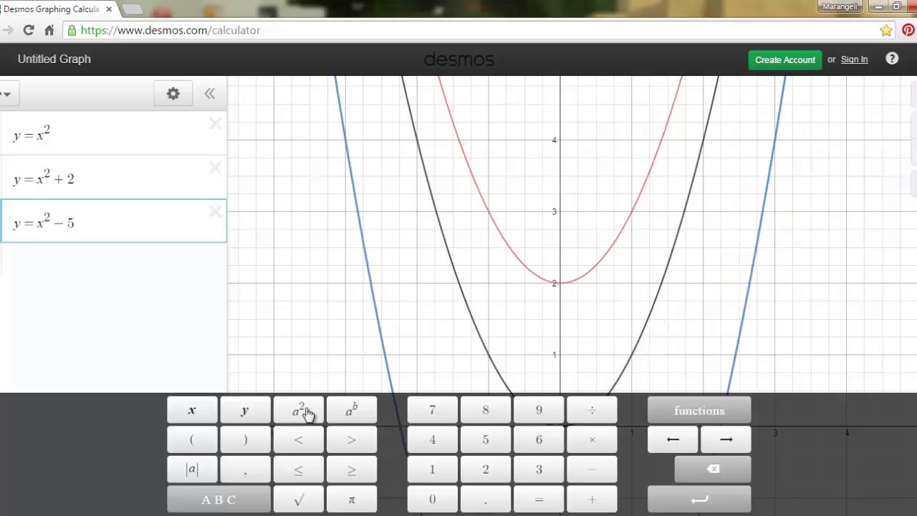
left_click(302, 281)
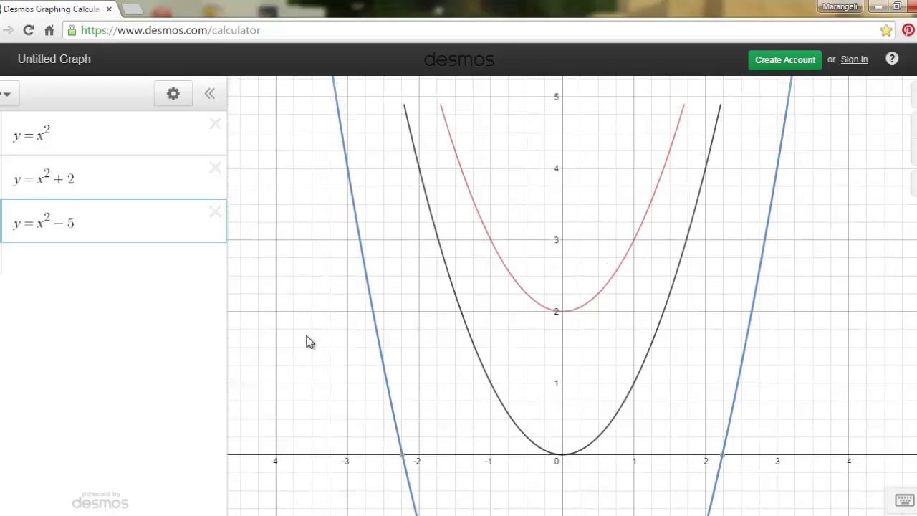
Examine the vertex of the parabola y = x² - 5 on the graph
left_click_drag(310, 342, 320, 76)
left_click_drag(370, 358, 373, 281)
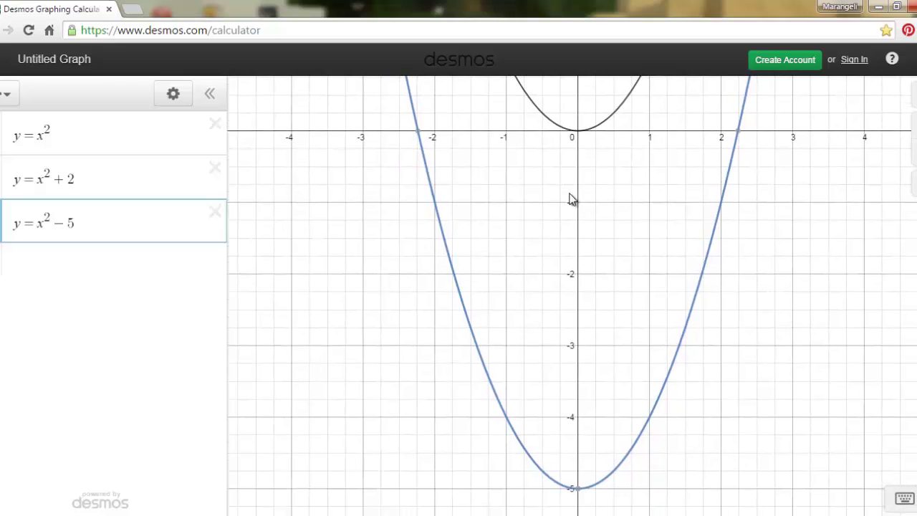
left_click(577, 491)
mouse_move(579, 499)
left_click_drag(604, 332, 605, 362)
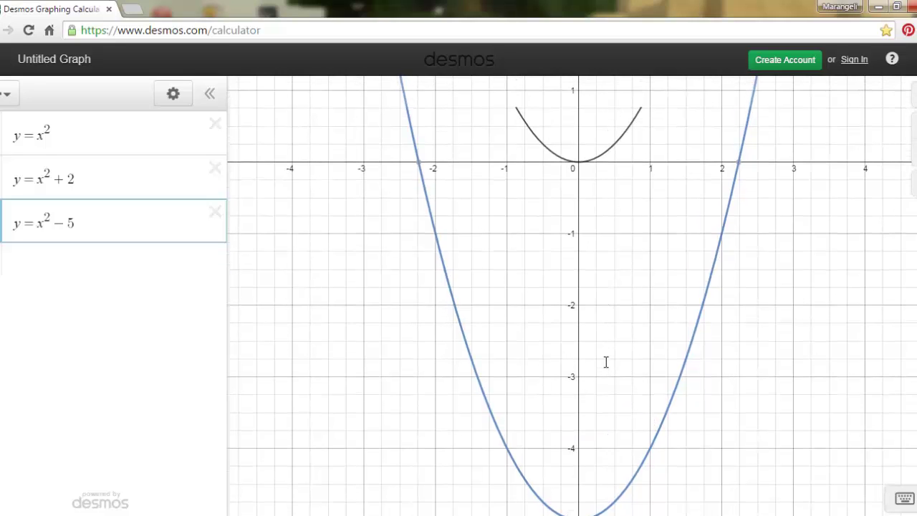
Graph the parabola y = (x + 4)² as a fourth expression, using the on-screen math keypad for the parenthesis and the exponent
left_click(33, 267)
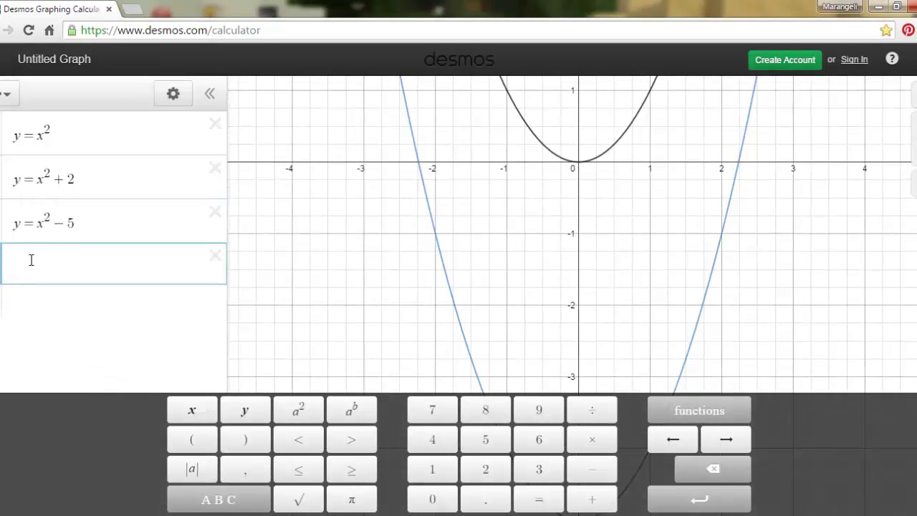
type("y=(")
left_click(79, 268)
key("BackSpace")
key("BackSpace")
left_click(193, 440)
type("x ")
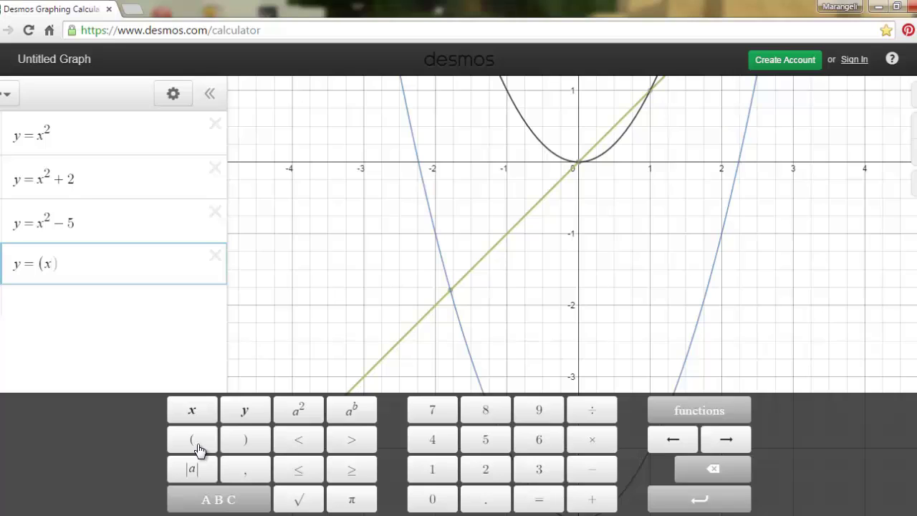
type("+ 4")
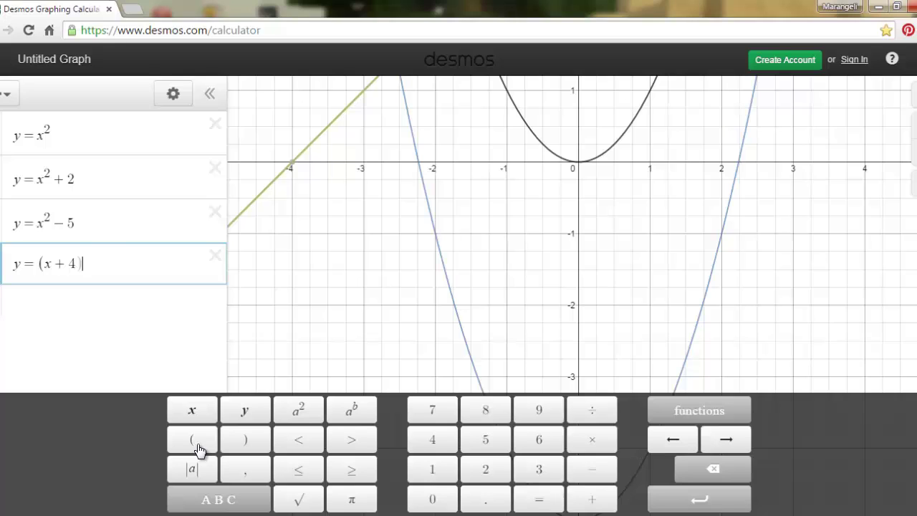
left_click(303, 410)
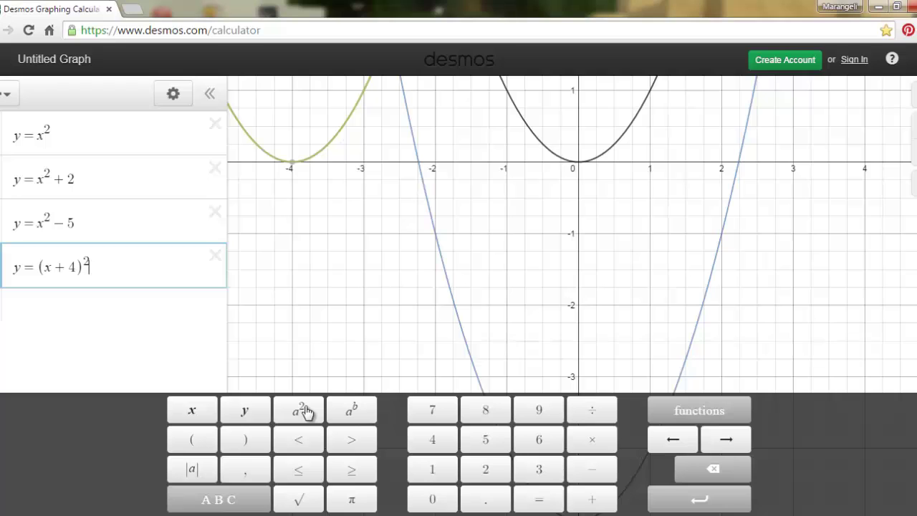
left_click(278, 282)
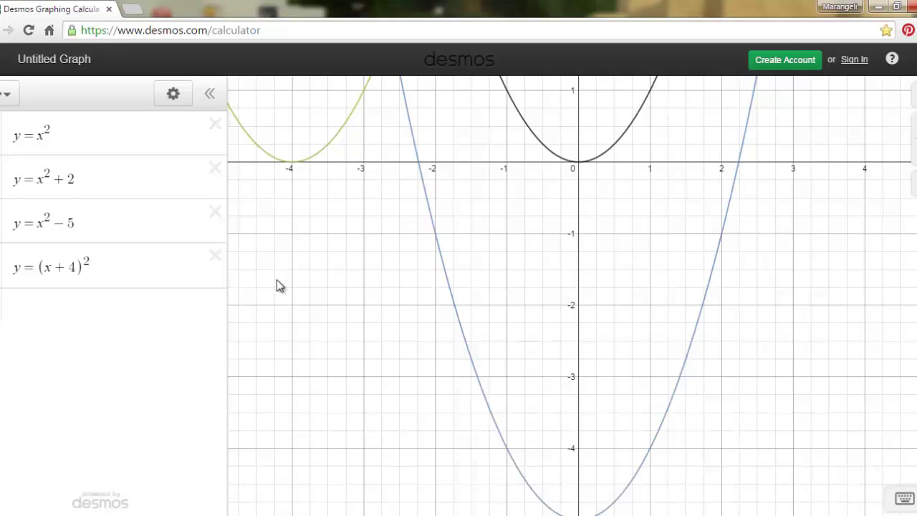
Delete the expressions y = x² + 2 and y = x² - 5 from the expression list
left_click_drag(276, 279, 485, 471)
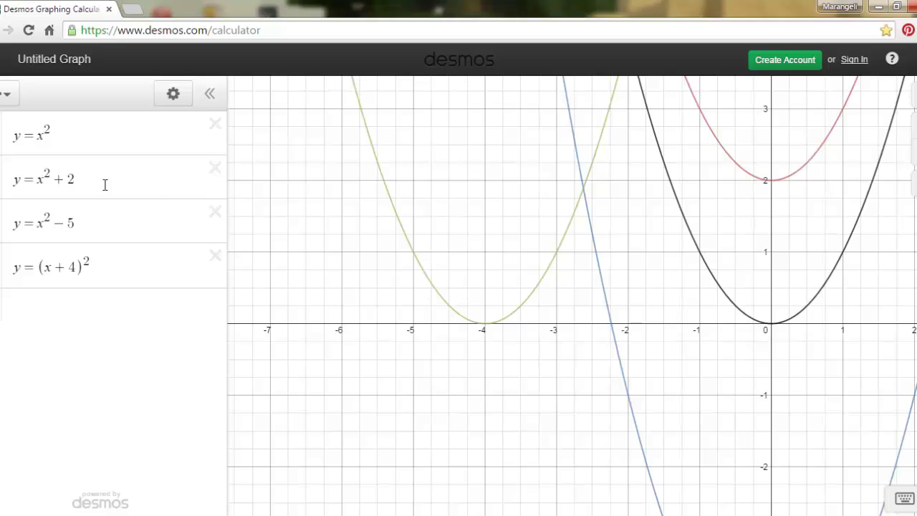
left_click(214, 169)
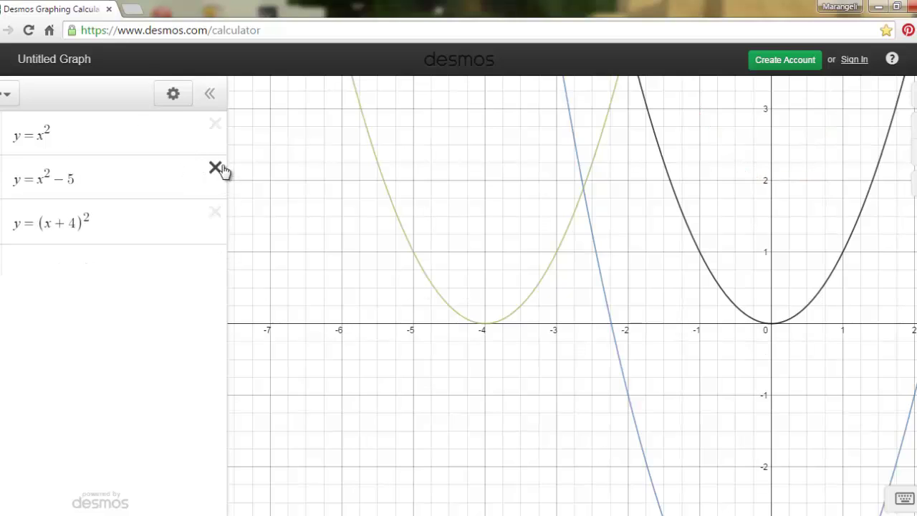
left_click(218, 171)
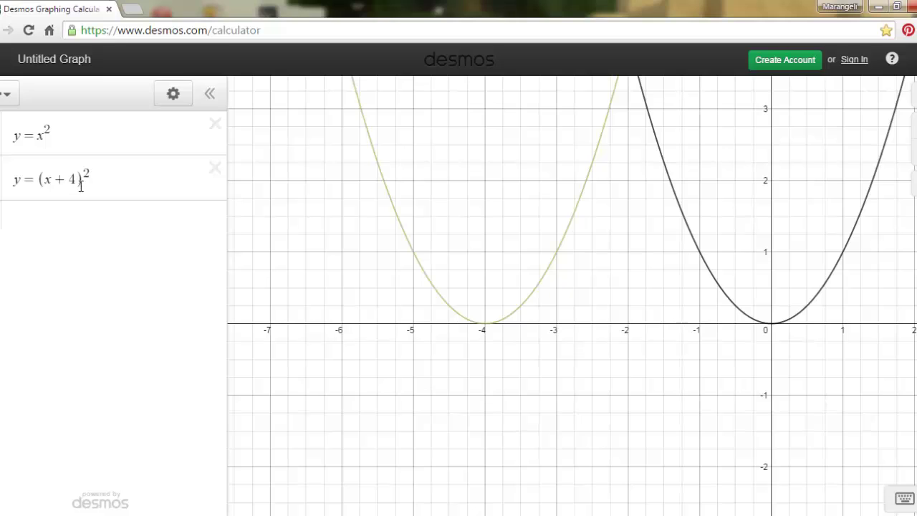
Graph the parabola y = (x - 4)² as a third expression and compare its vertex with those of the other two parabolas
left_click(21, 215)
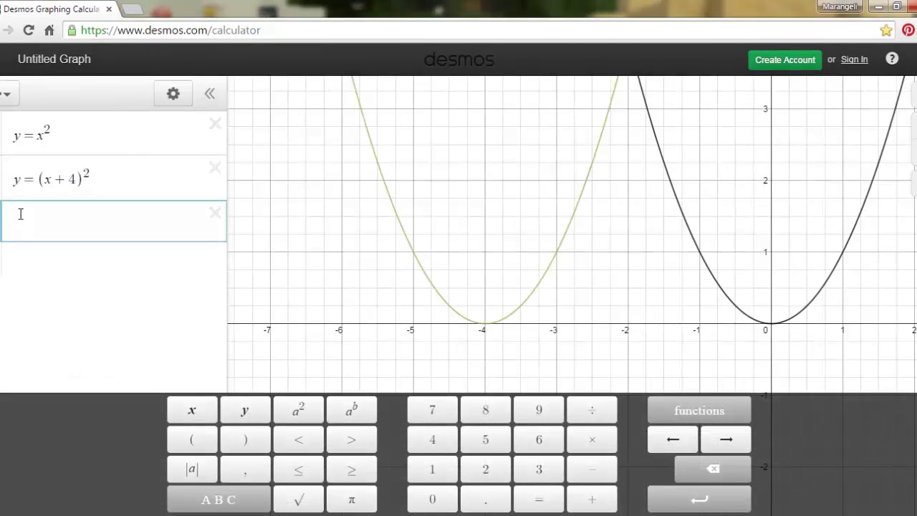
type("y=")
left_click(197, 444)
type("x-")
type("4")
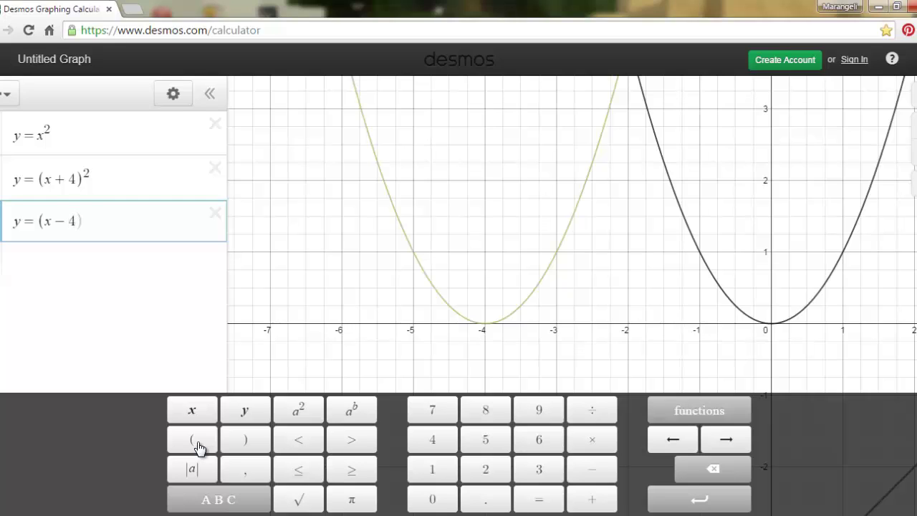
left_click(299, 417)
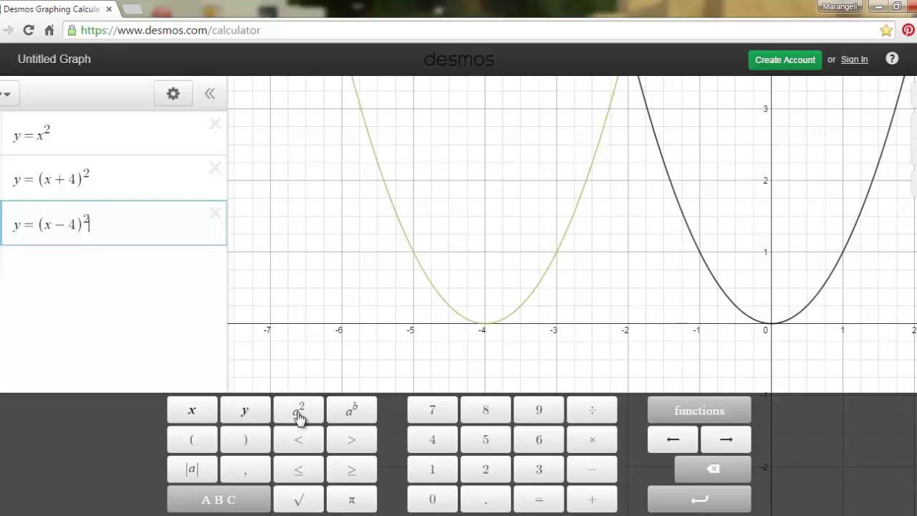
left_click(427, 335)
left_click_drag(428, 335, 297, 341)
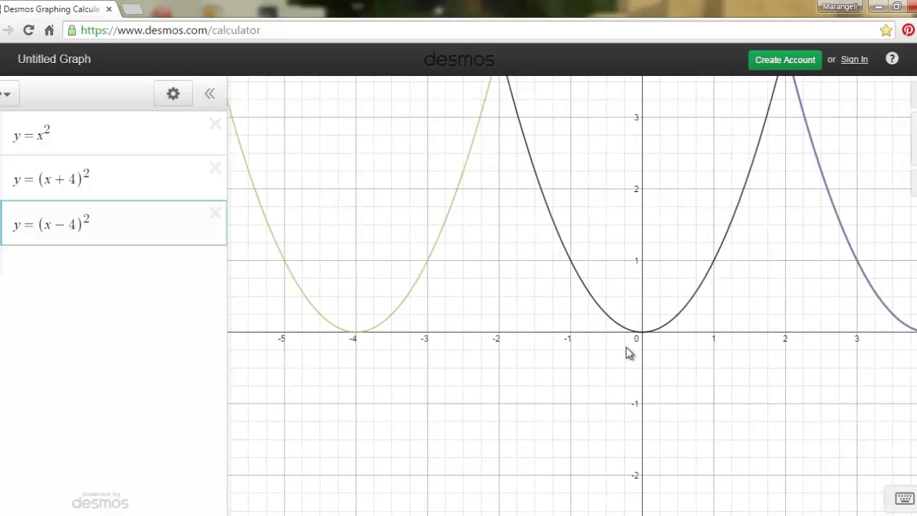
left_click_drag(750, 378, 534, 374)
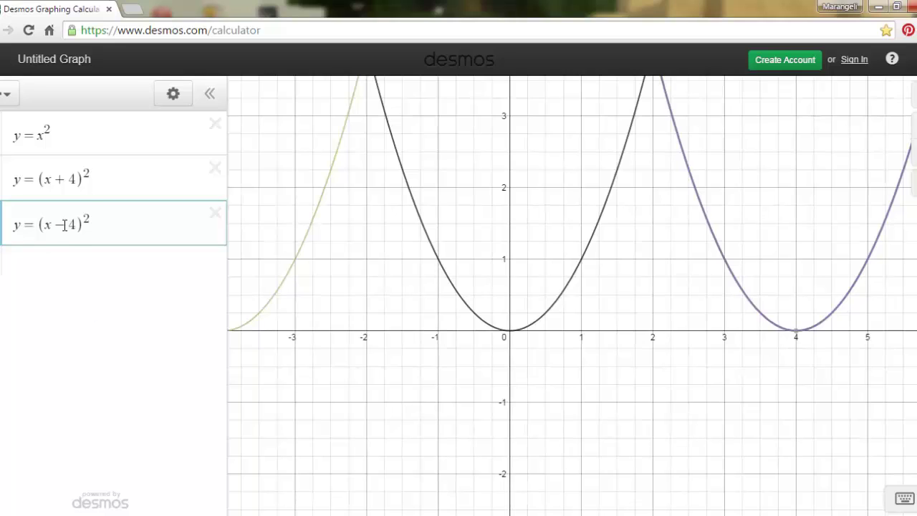
mouse_move(799, 338)
left_click_drag(354, 462, 440, 463)
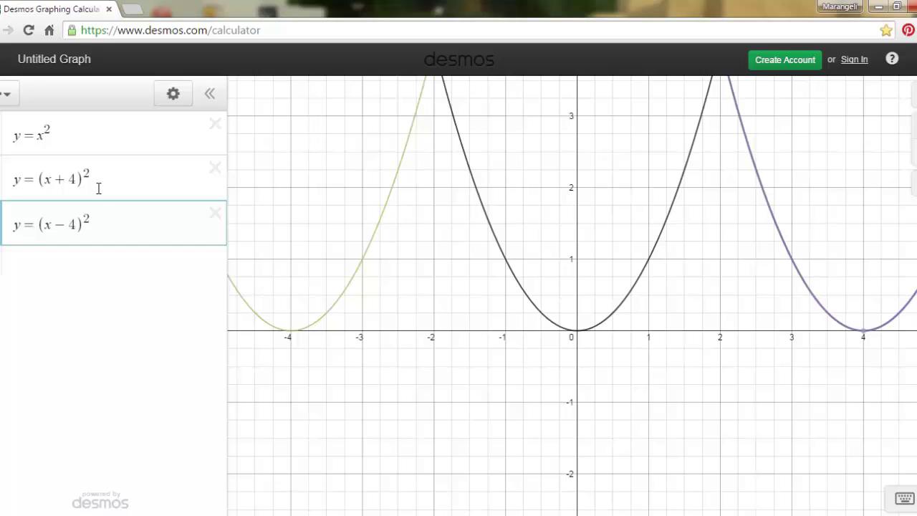
Try a leading coefficient of 5 in the expression y = (x + 4)², then remove it
left_click(40, 179)
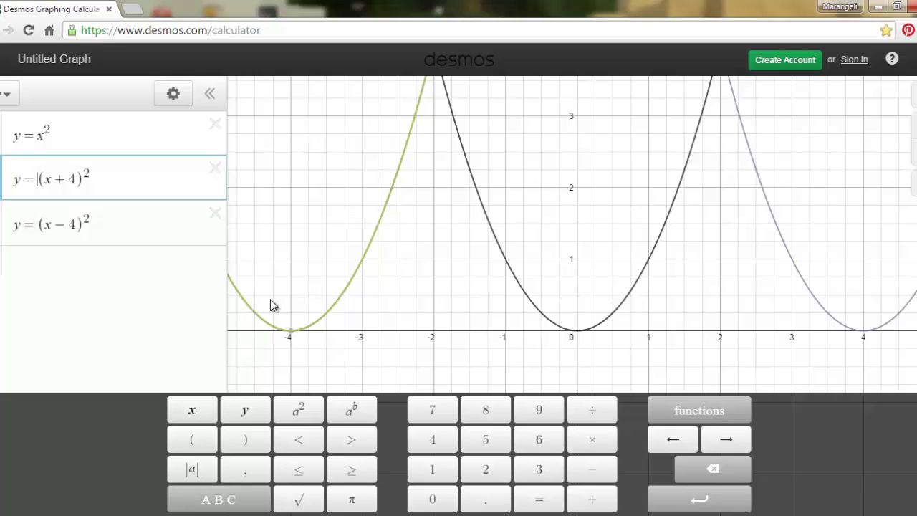
type("5")
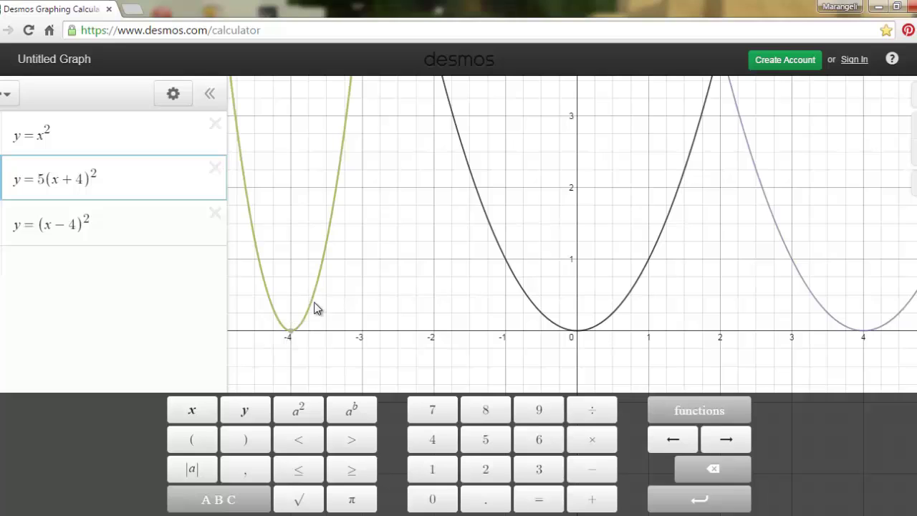
key("BackSpace")
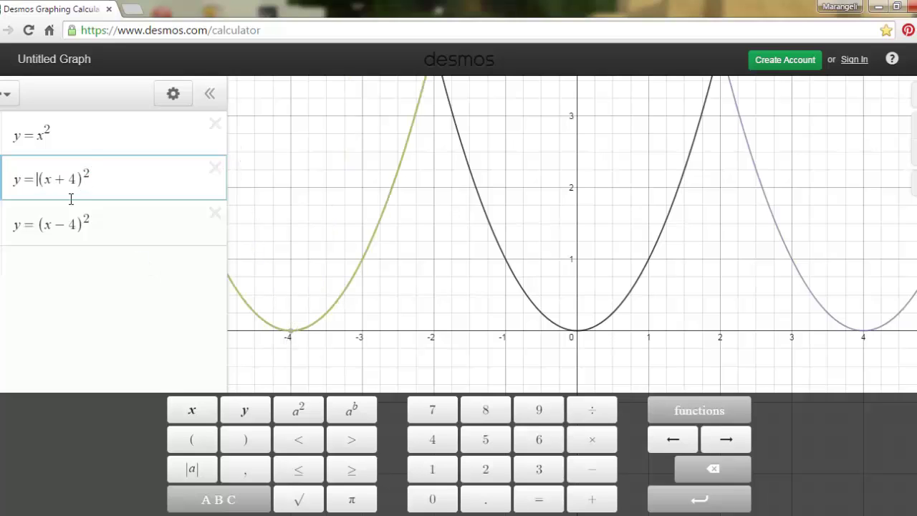
Give the parabola y = (x + 4)² a leading coefficient of 1/2 and examine its width
type("1/")
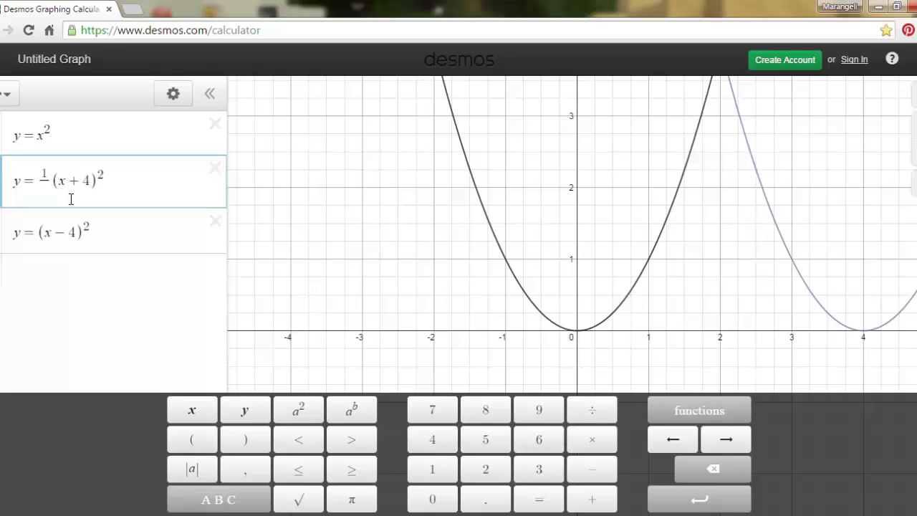
type("2")
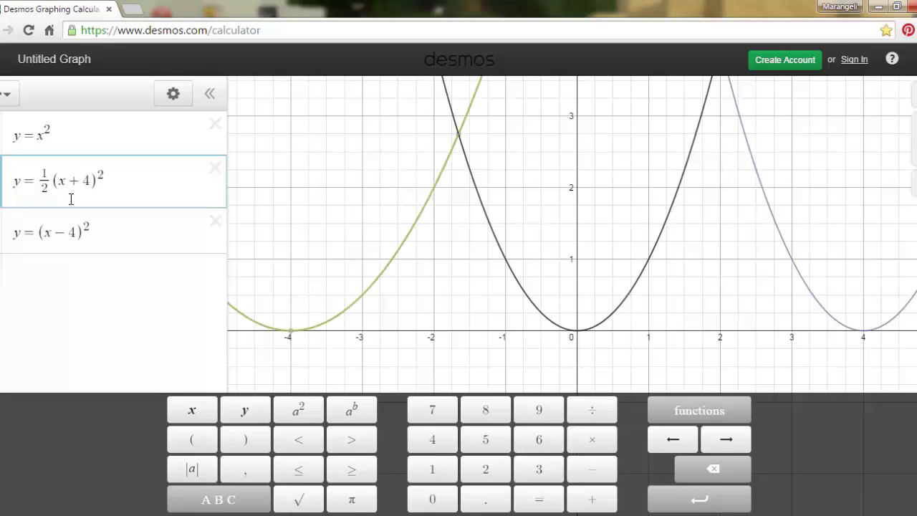
left_click_drag(321, 335, 519, 366)
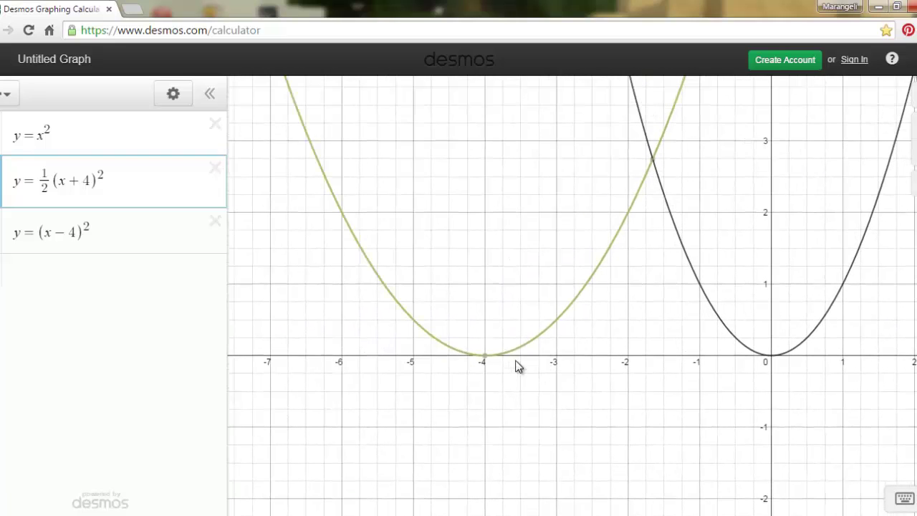
Change the leading coefficient of the (x + 4)² parabola to -2
left_click(49, 176)
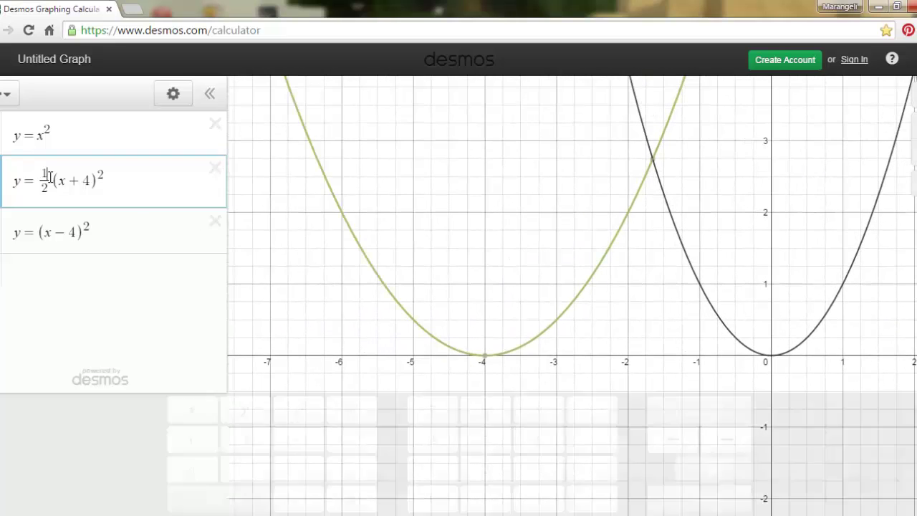
key("BackSpace")
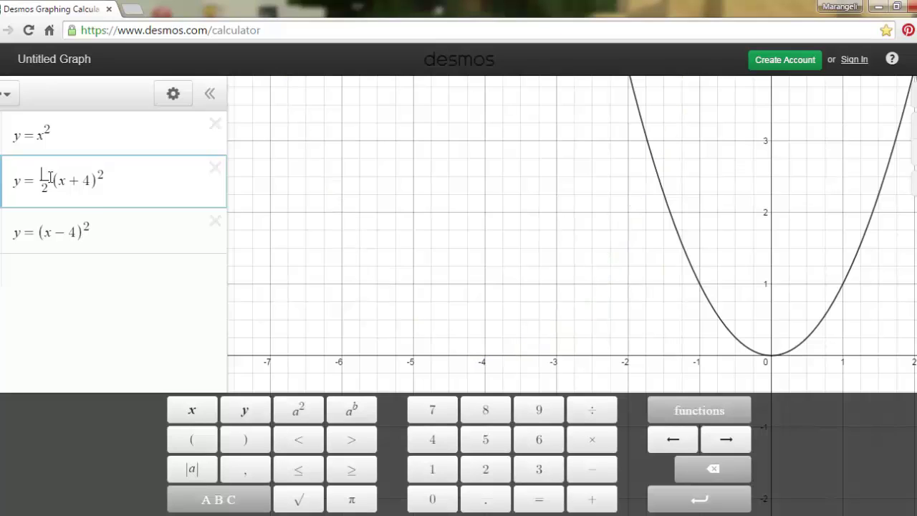
key("BackSpace")
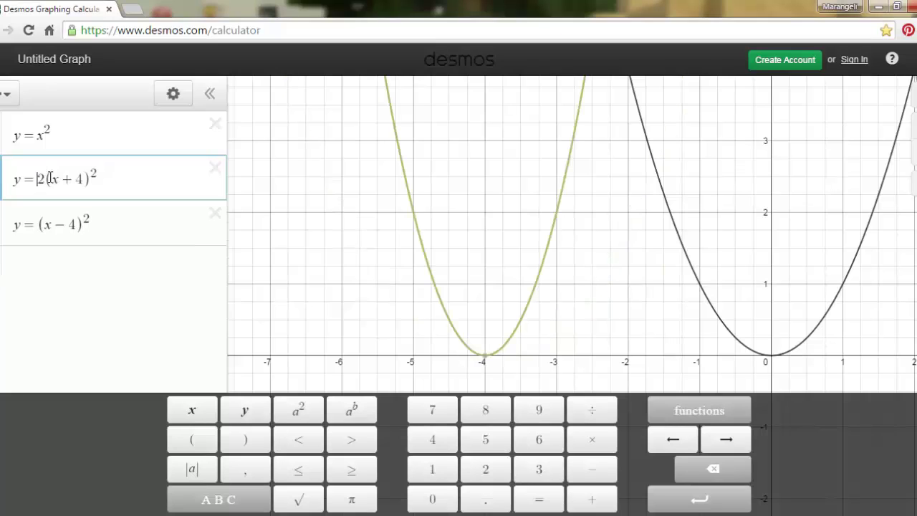
type("-")
left_click(434, 153)
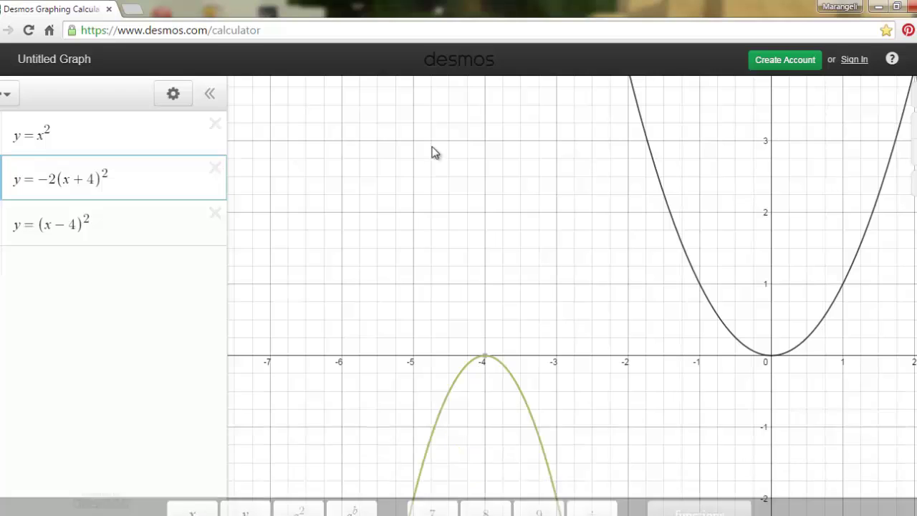